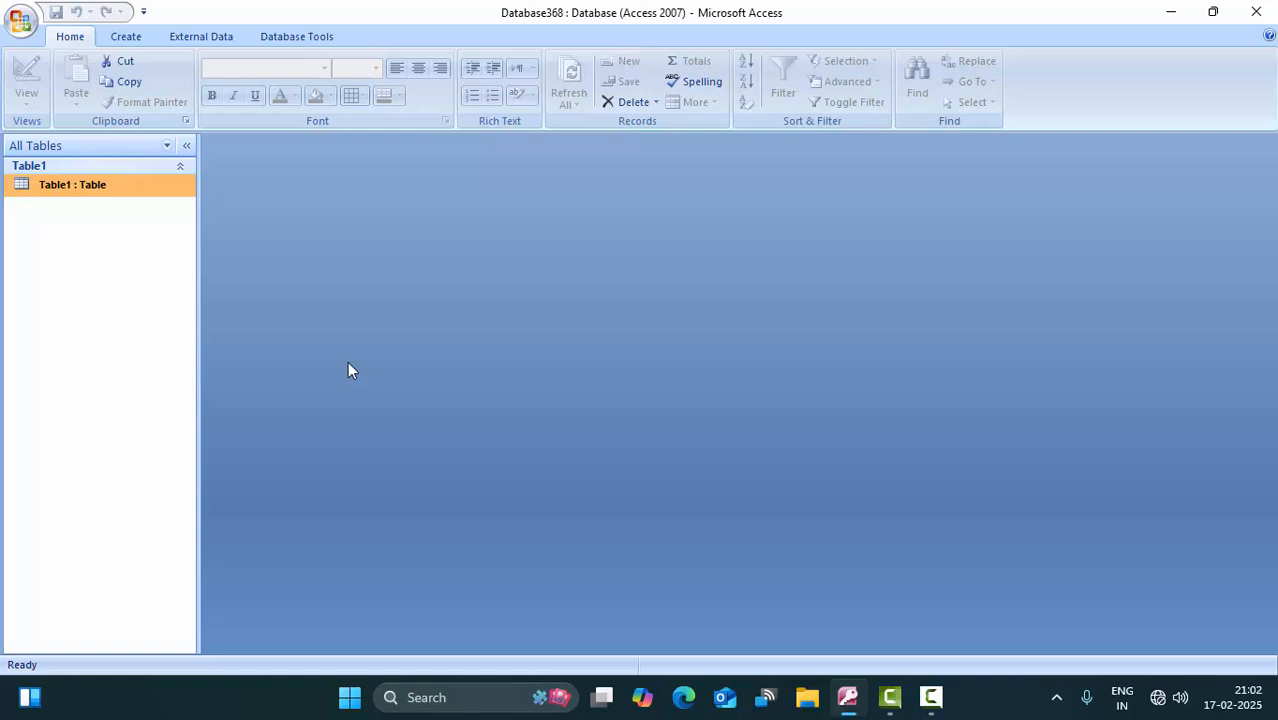
Open Table1, and create a new blank table alongside it.
double_click(102, 188)
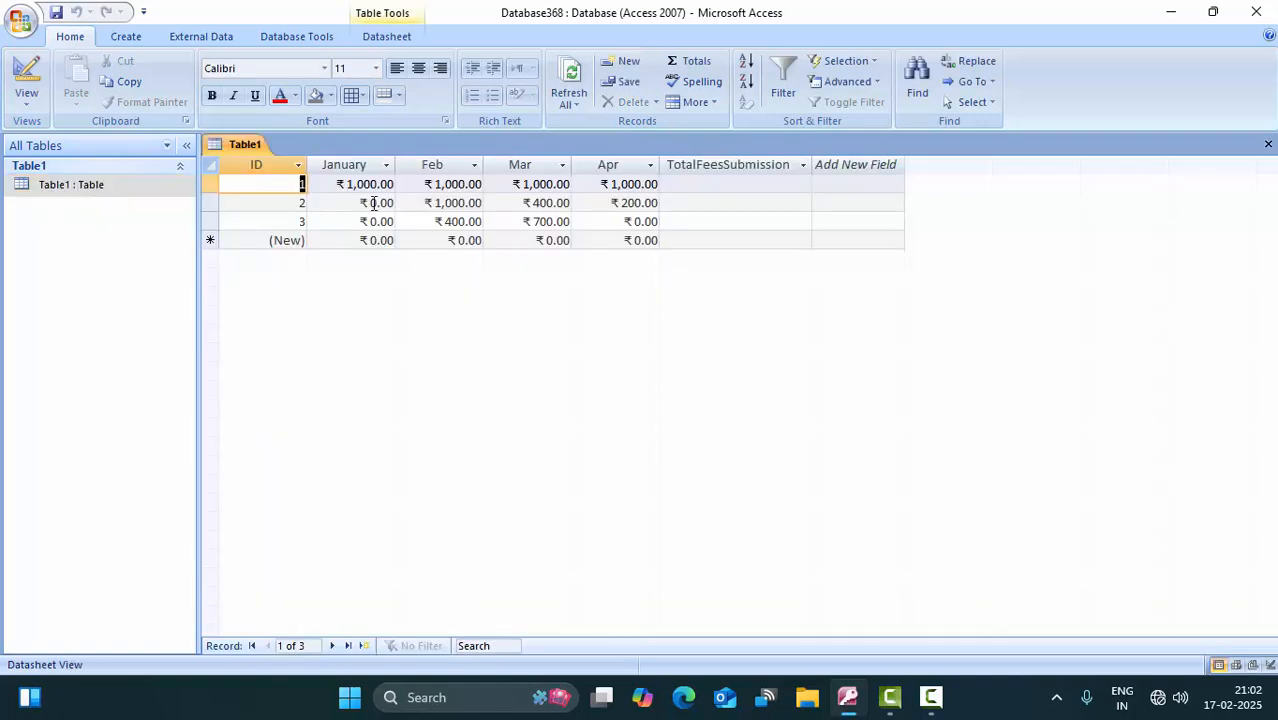
click(134, 40)
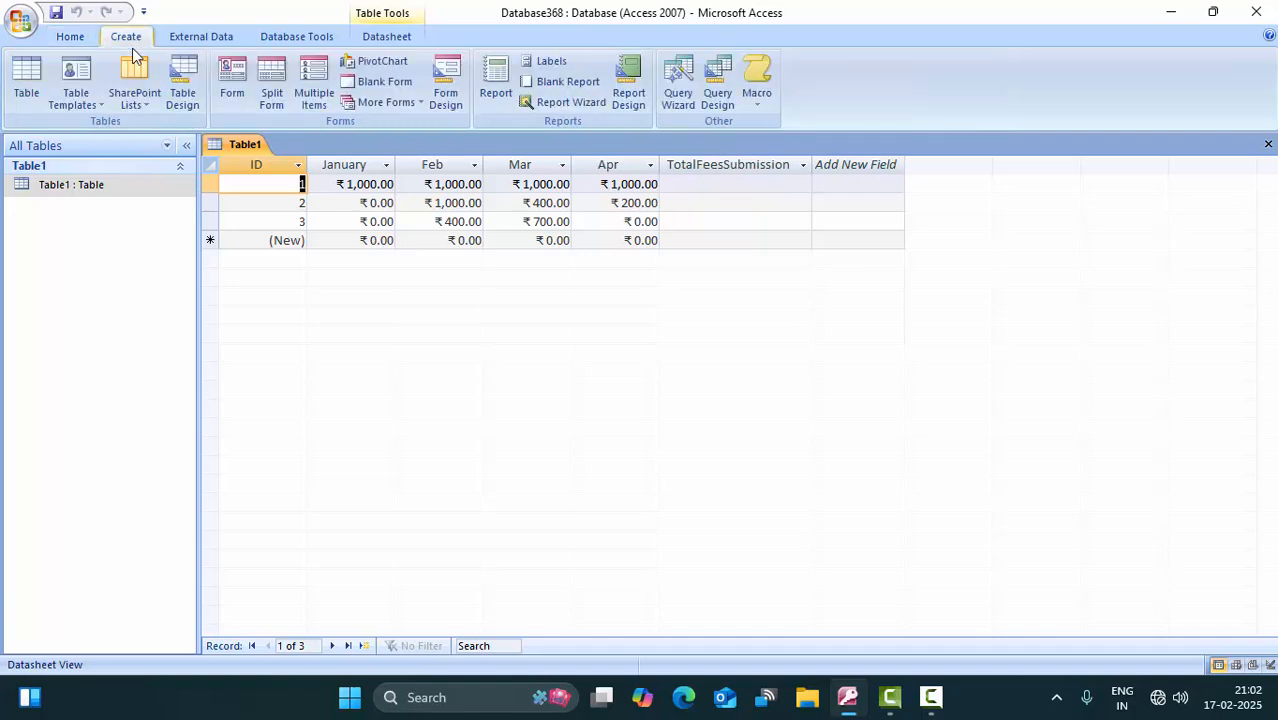
click(22, 80)
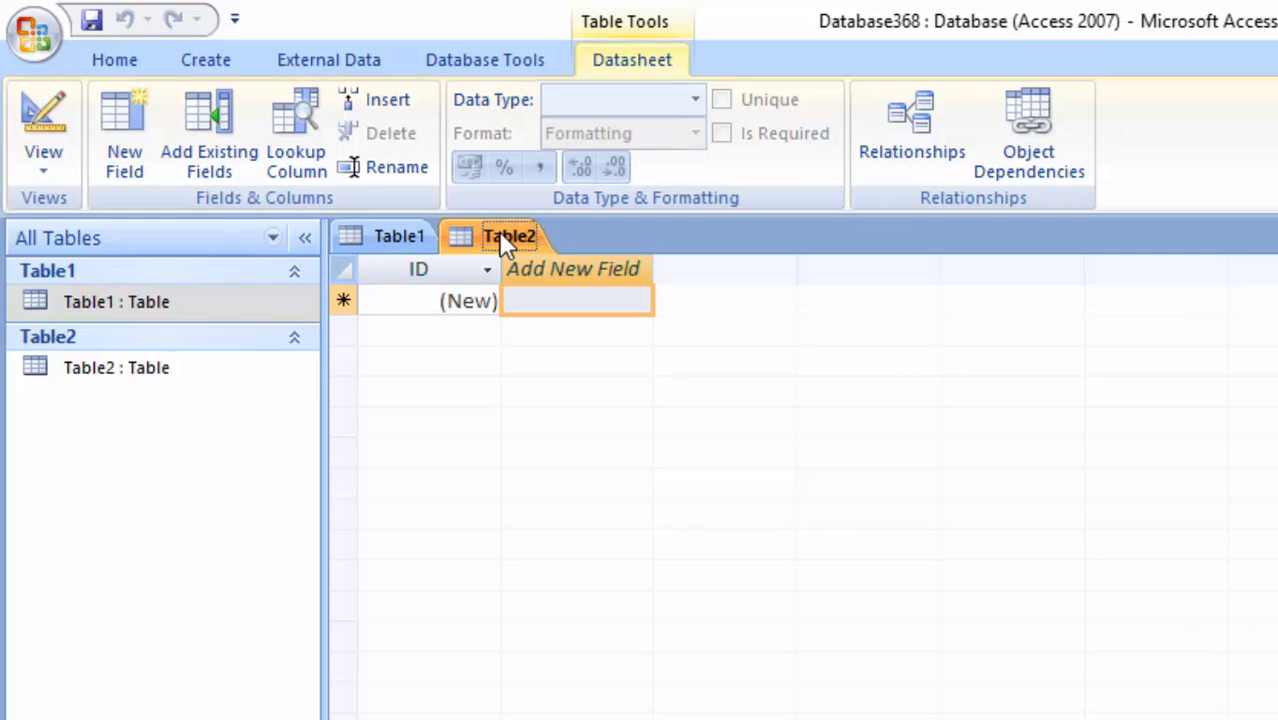
click(430, 301)
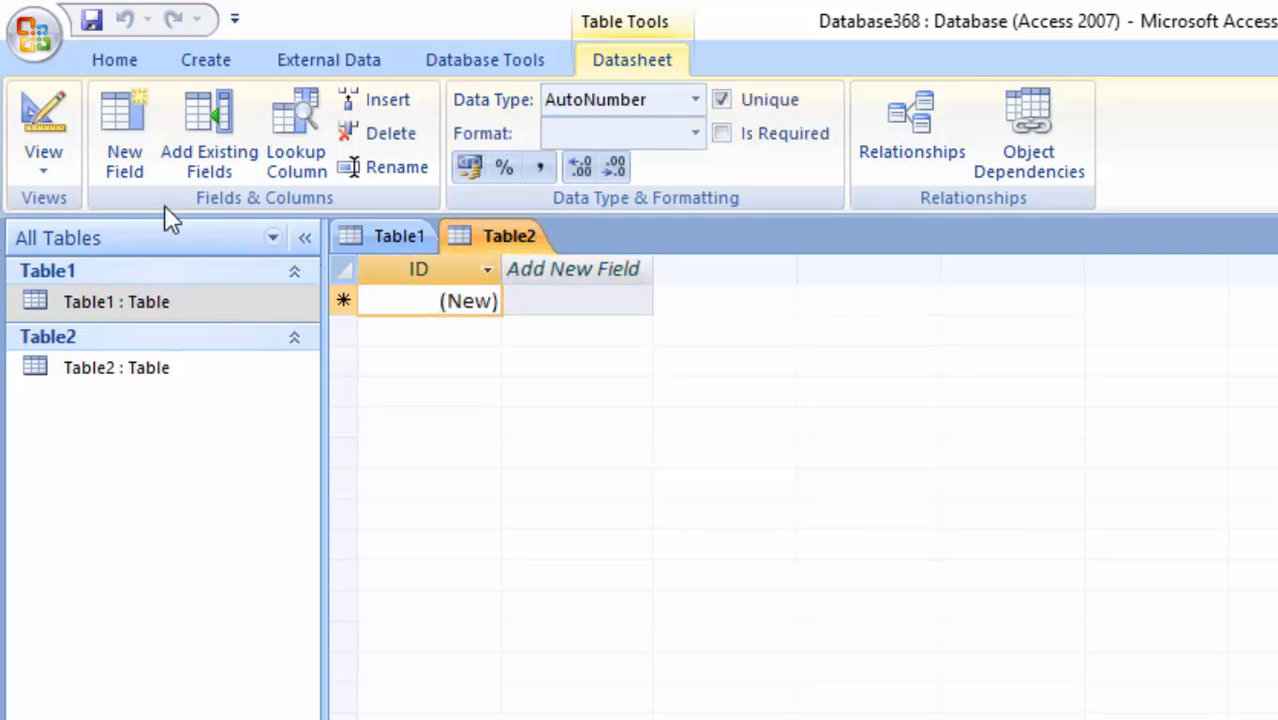
Switch the new table to Design View, saving it under the name criteria.
click(28, 173)
click(74, 289)
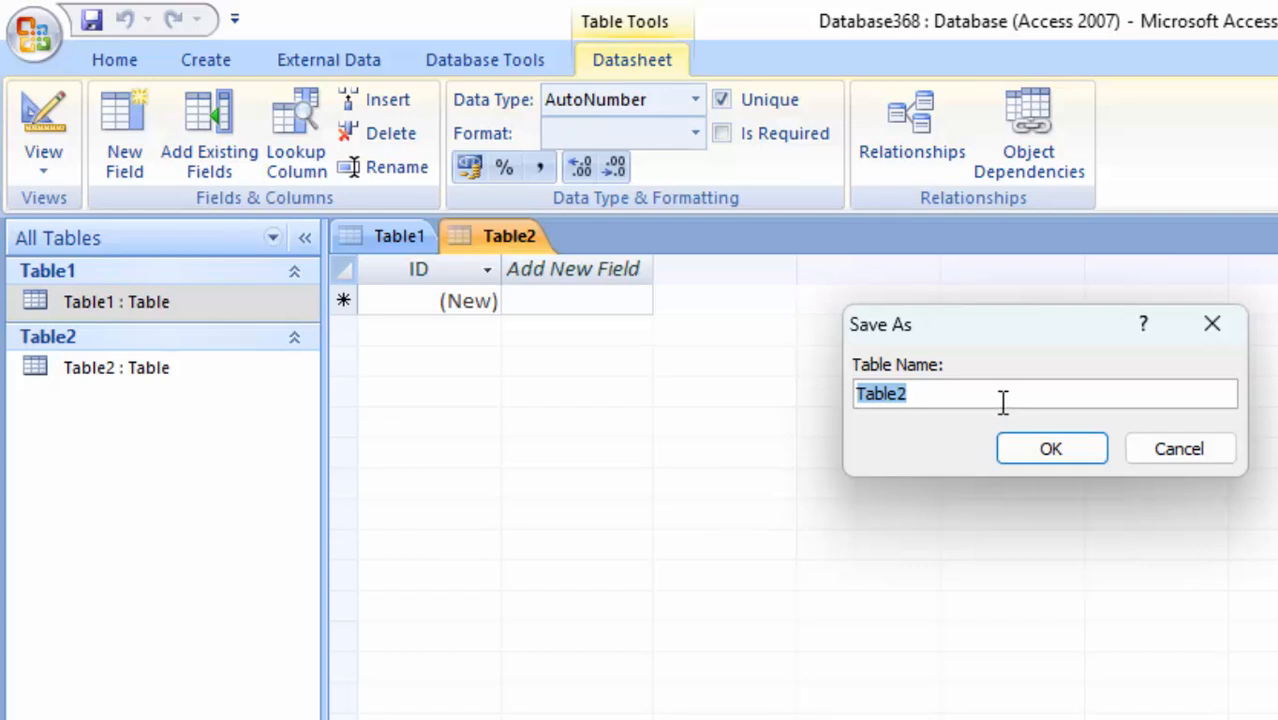
click(916, 394)
drag(916, 394, 808, 390)
key(BackSpace)
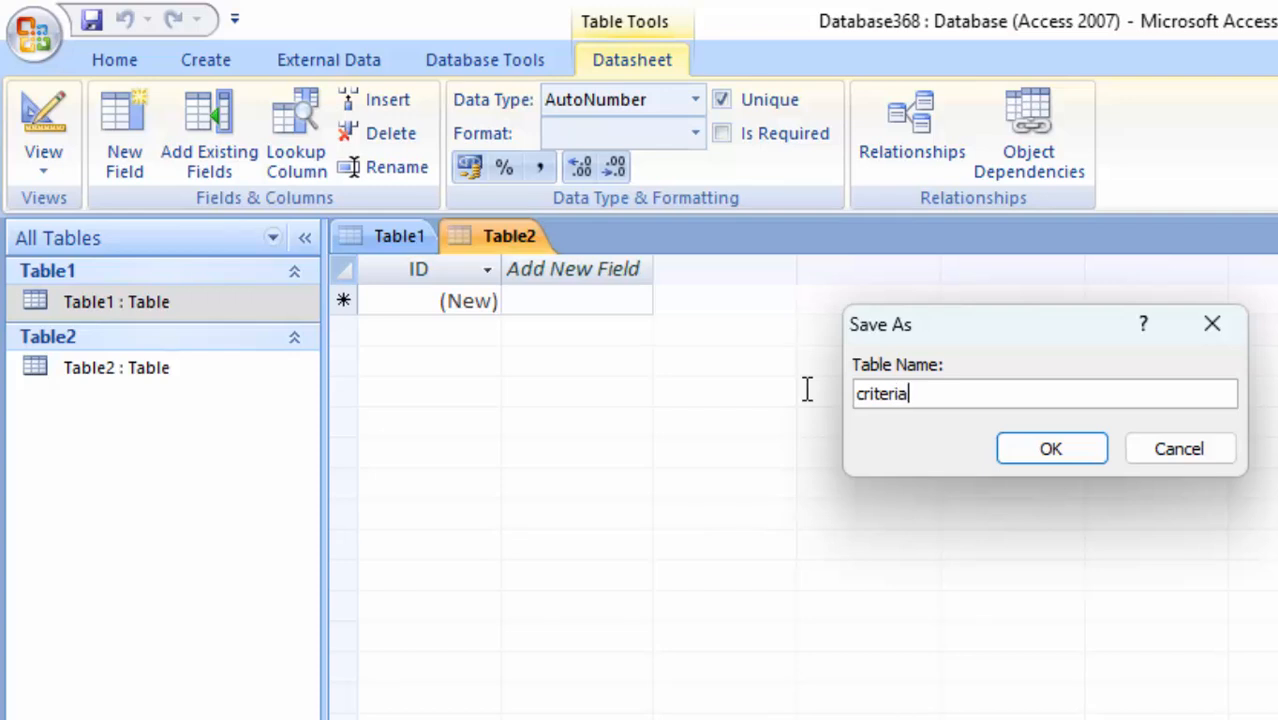
key(Return)
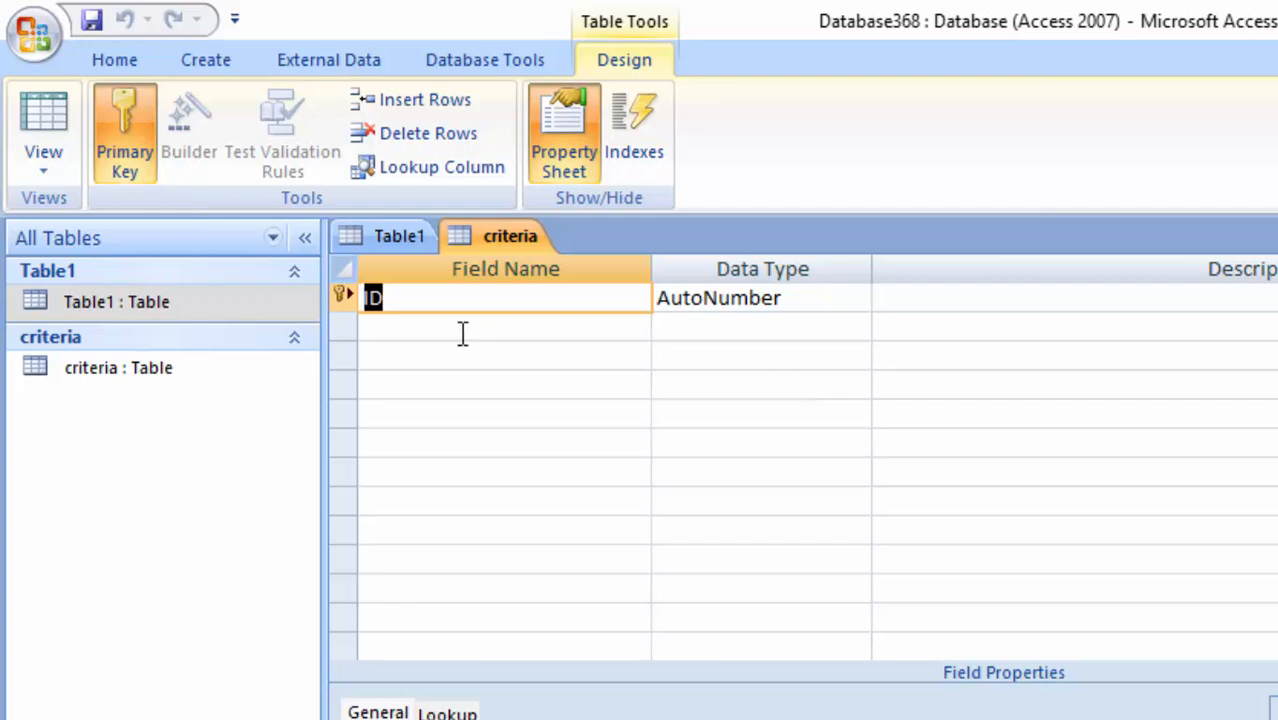
Add a field called Name with the Text data type below ID, accepting the reserved word.
click(408, 323)
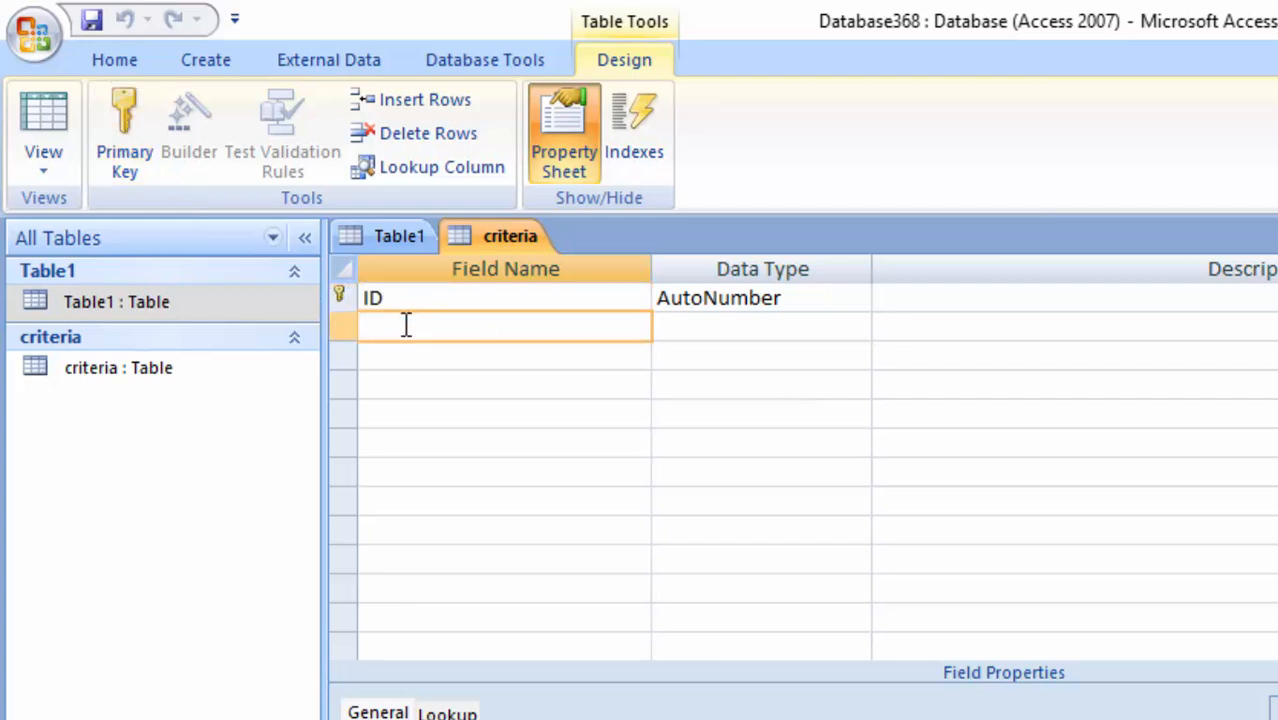
text(Name)
click(750, 327)
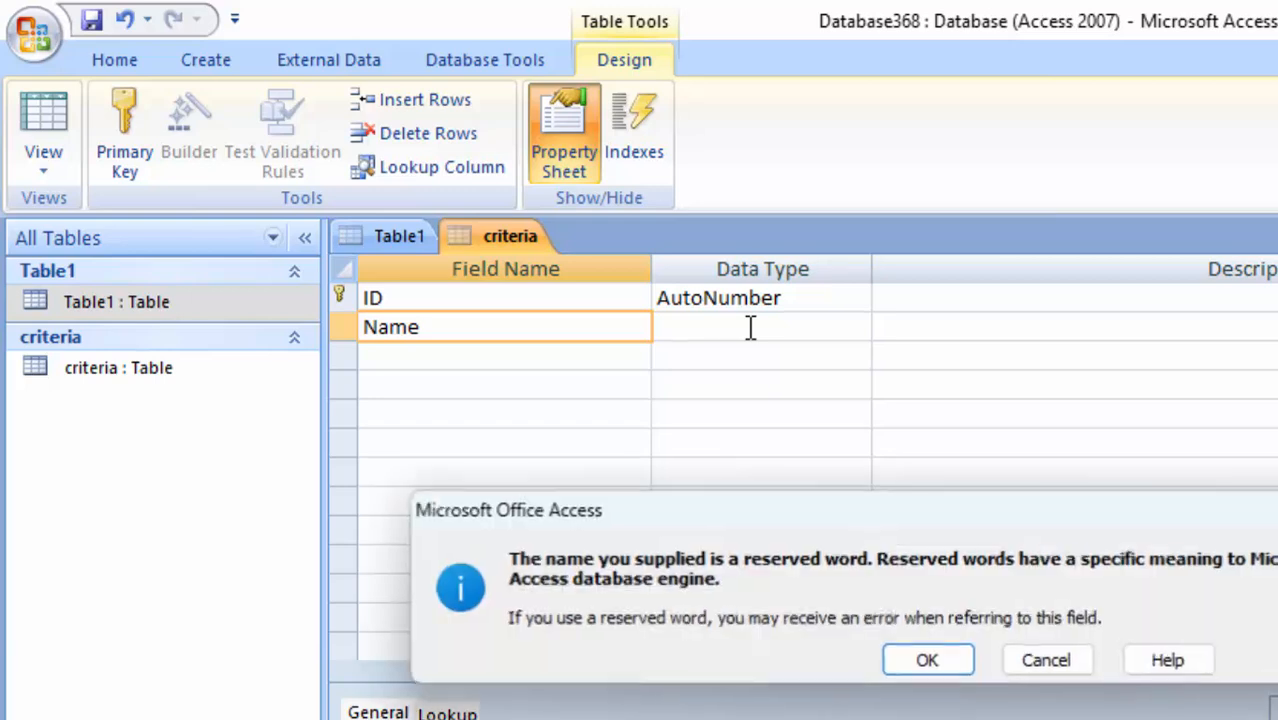
click(928, 662)
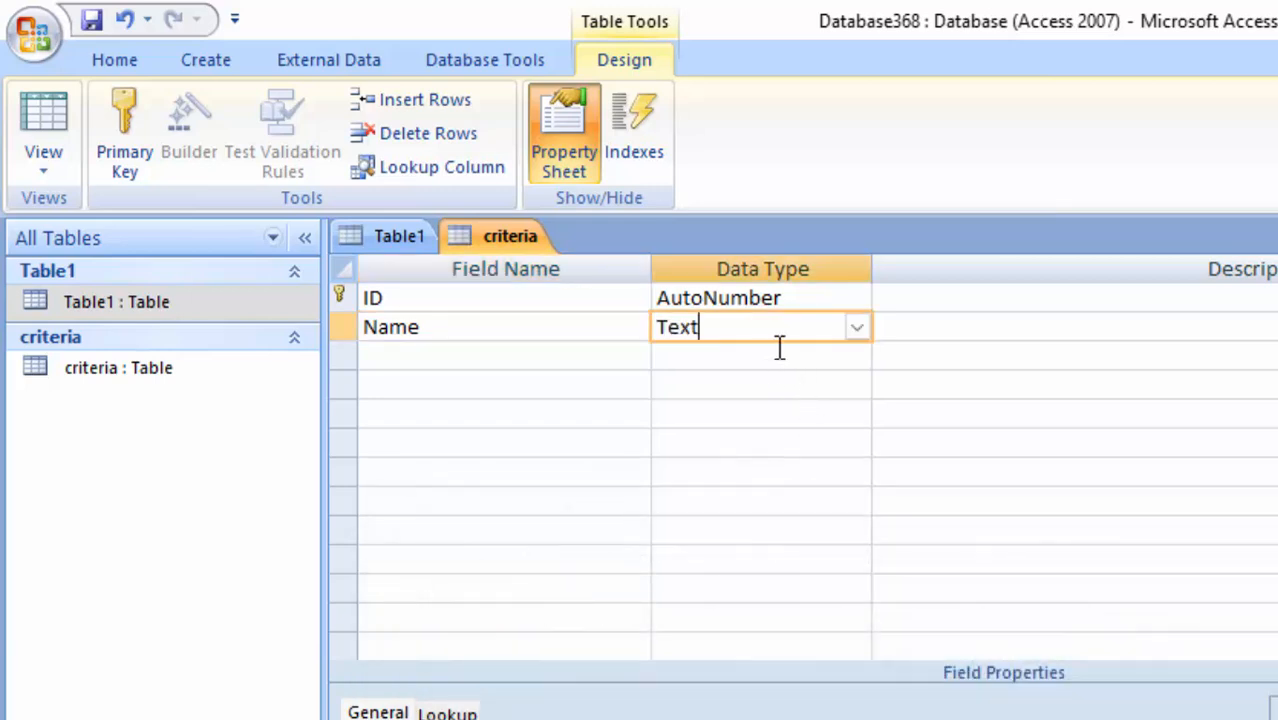
click(857, 327)
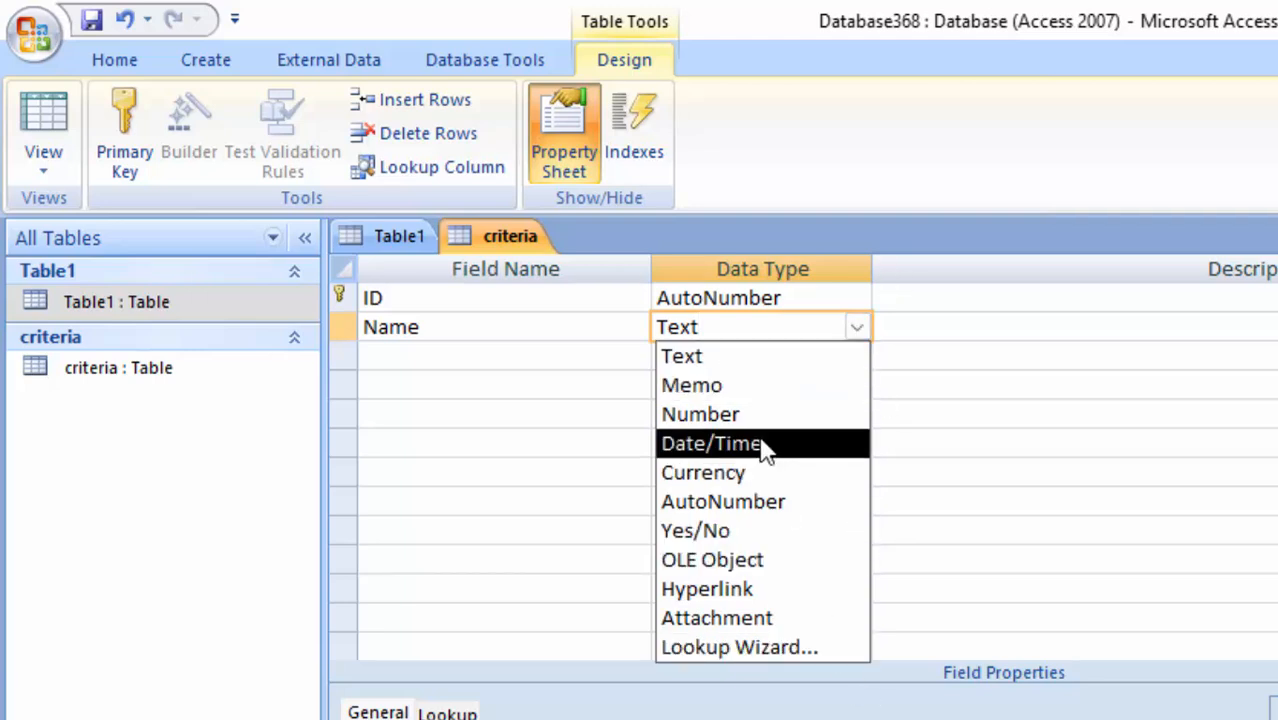
click(729, 364)
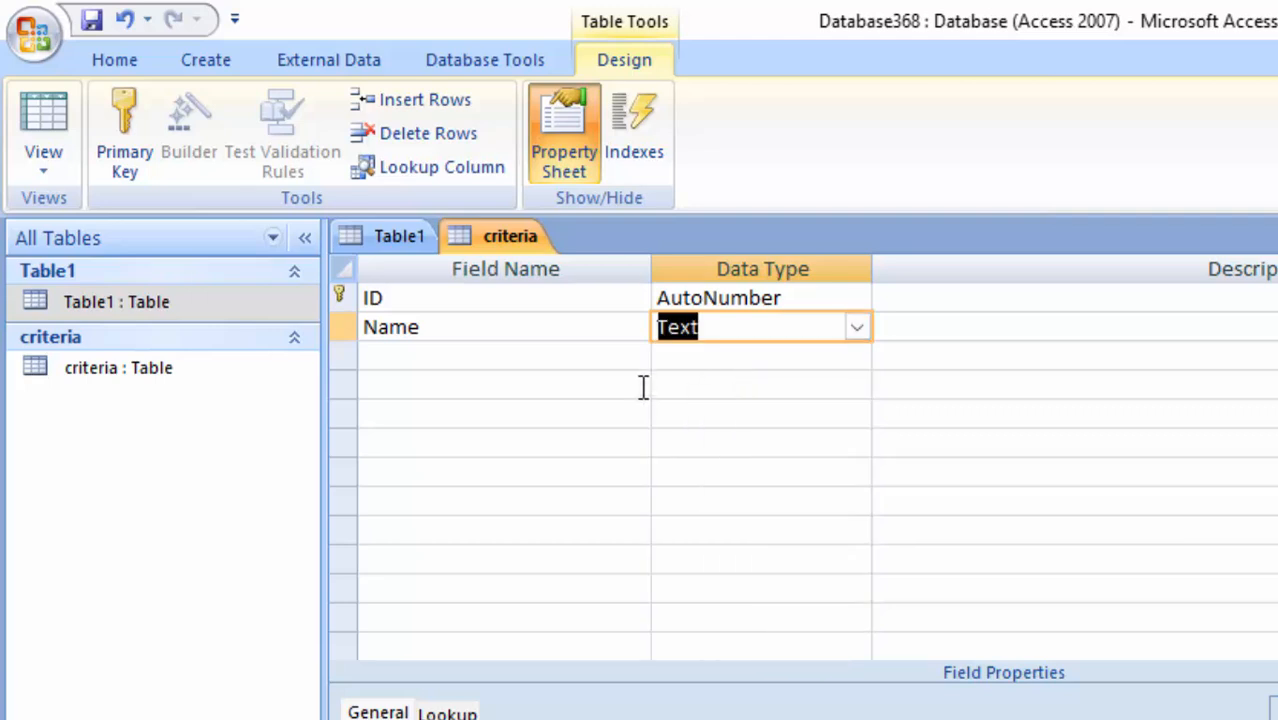
Add a field called Age with the Number data type below the Name field.
click(458, 362)
text(Age)
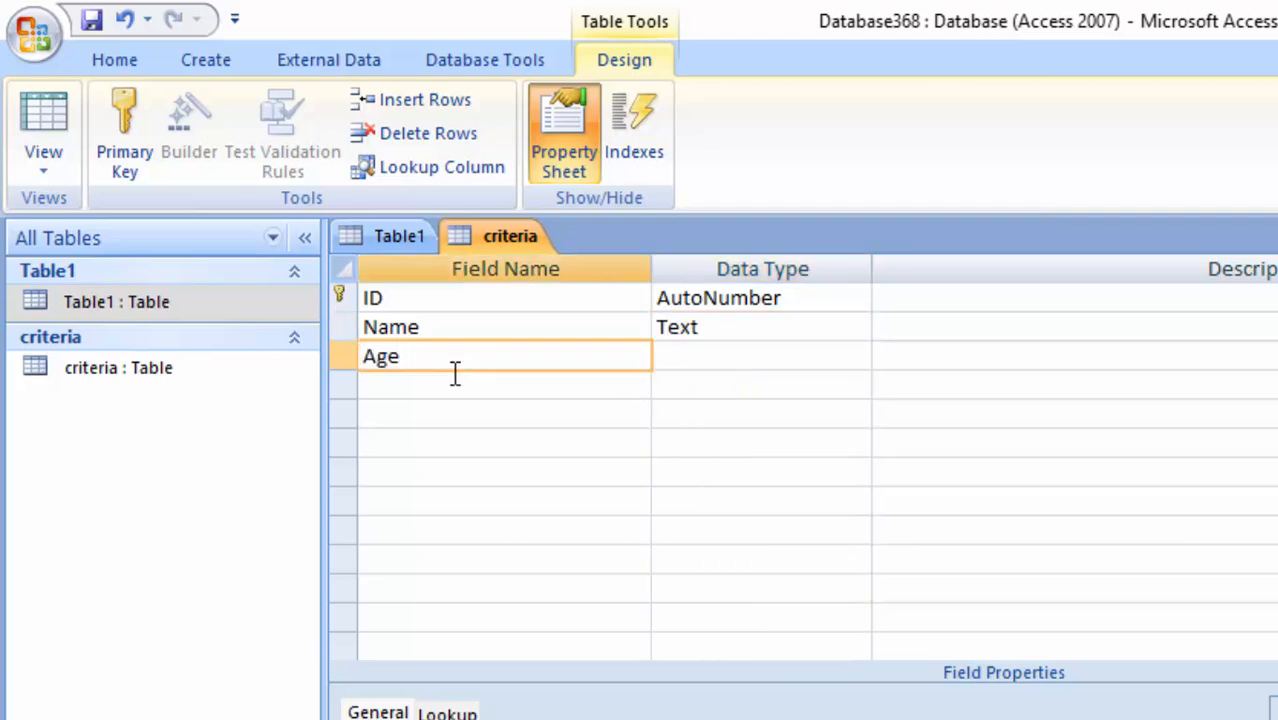
click(710, 356)
click(857, 358)
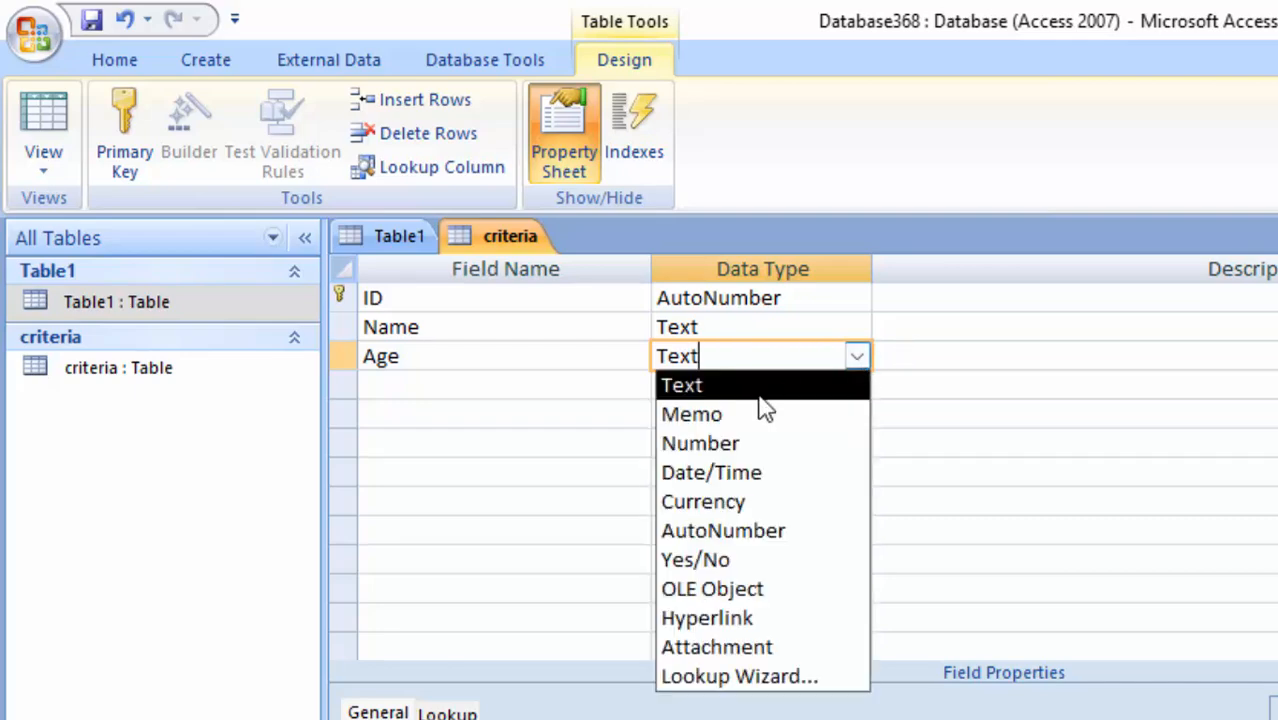
click(741, 455)
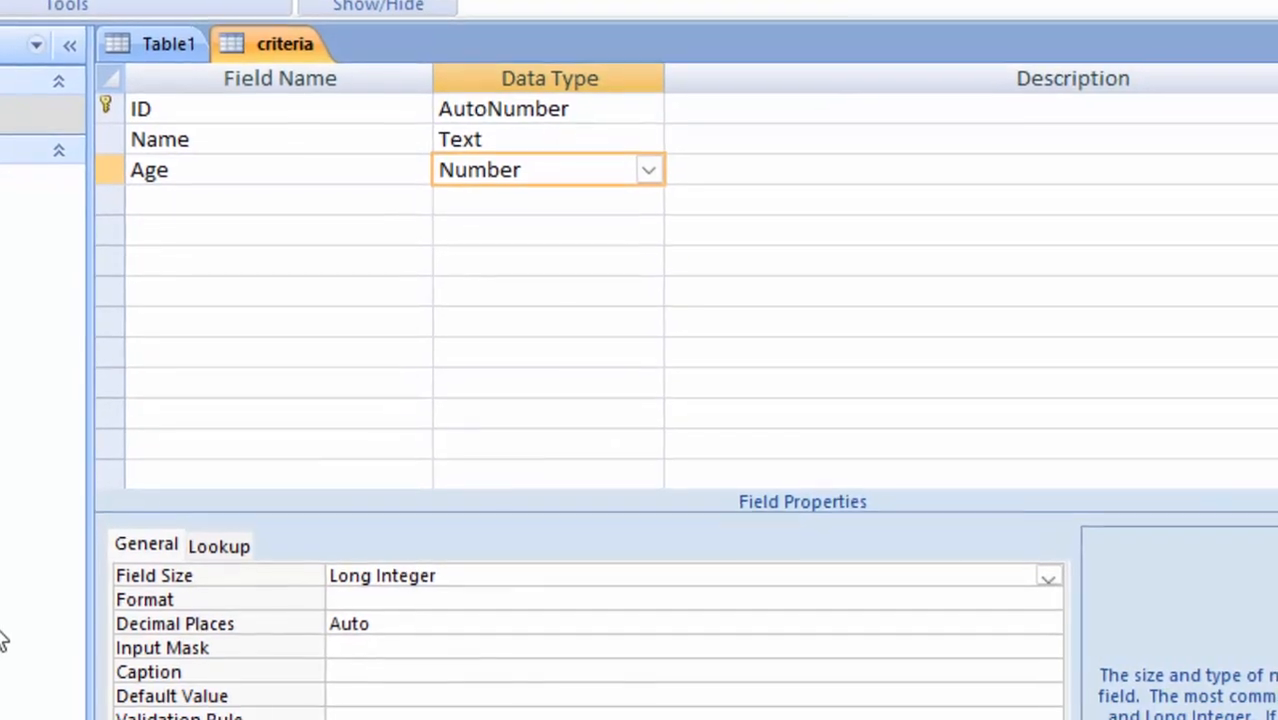
Set the Age field's size to Double, and save the table while switching it to Datasheet View.
key(BackSpace)
key(BackSpace)
key(BackSpace)
key(BackSpace)
key(BackSpace)
key(BackSpace)
key(BackSpace)
key(BackSpace)
key(BackSpace)
key(BackSpace)
key(BackSpace)
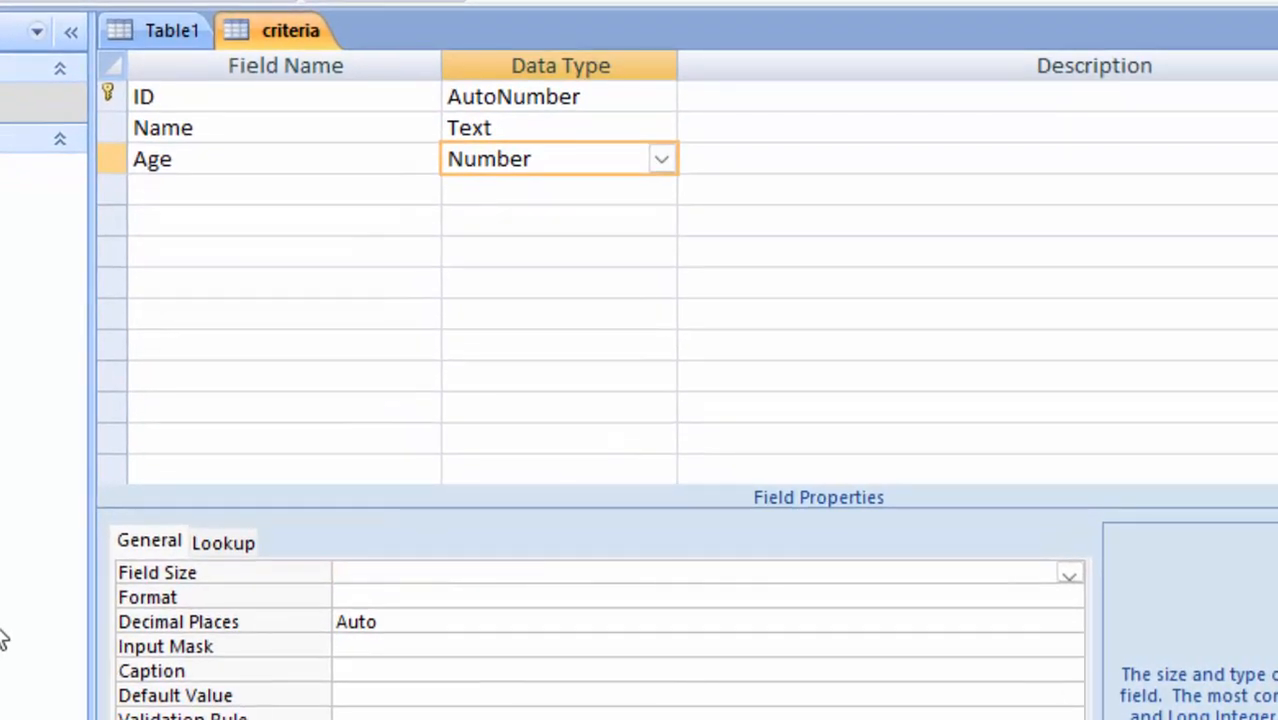
text(d)
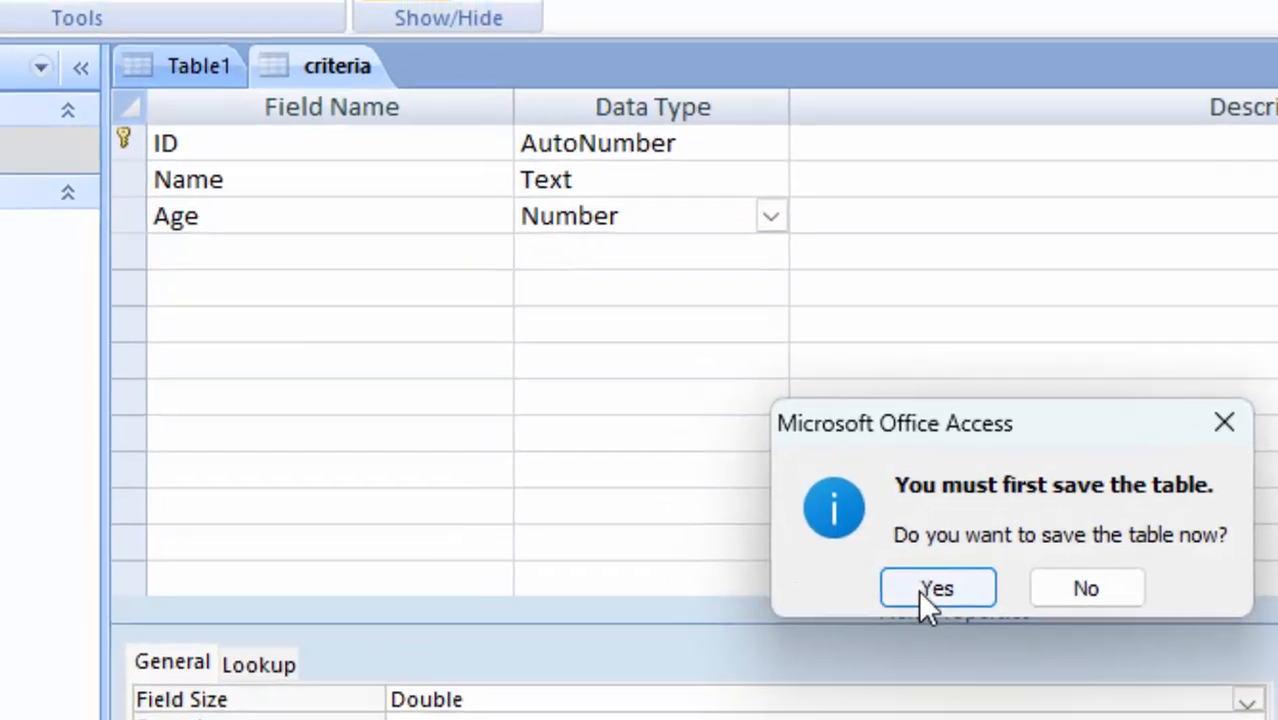
click(790, 484)
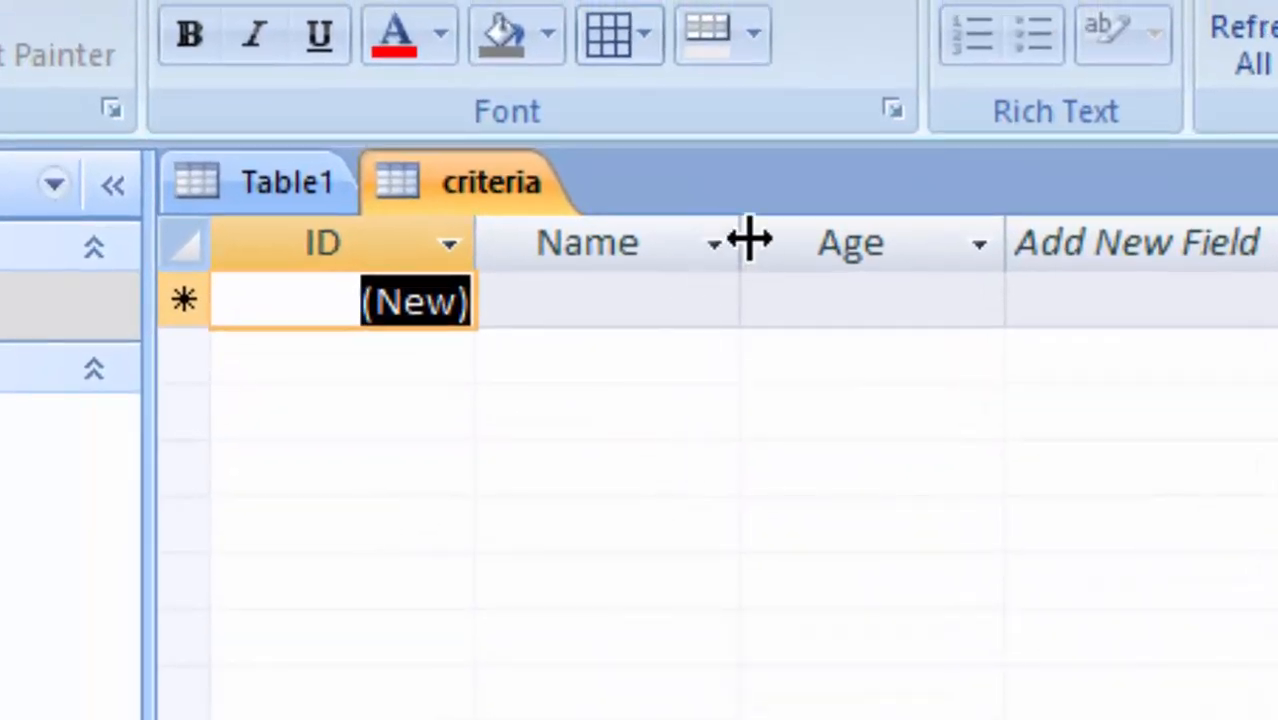
Widen the Name column and fill in the first record with a person's first name and age 44.
drag(741, 240, 870, 372)
click(694, 315)
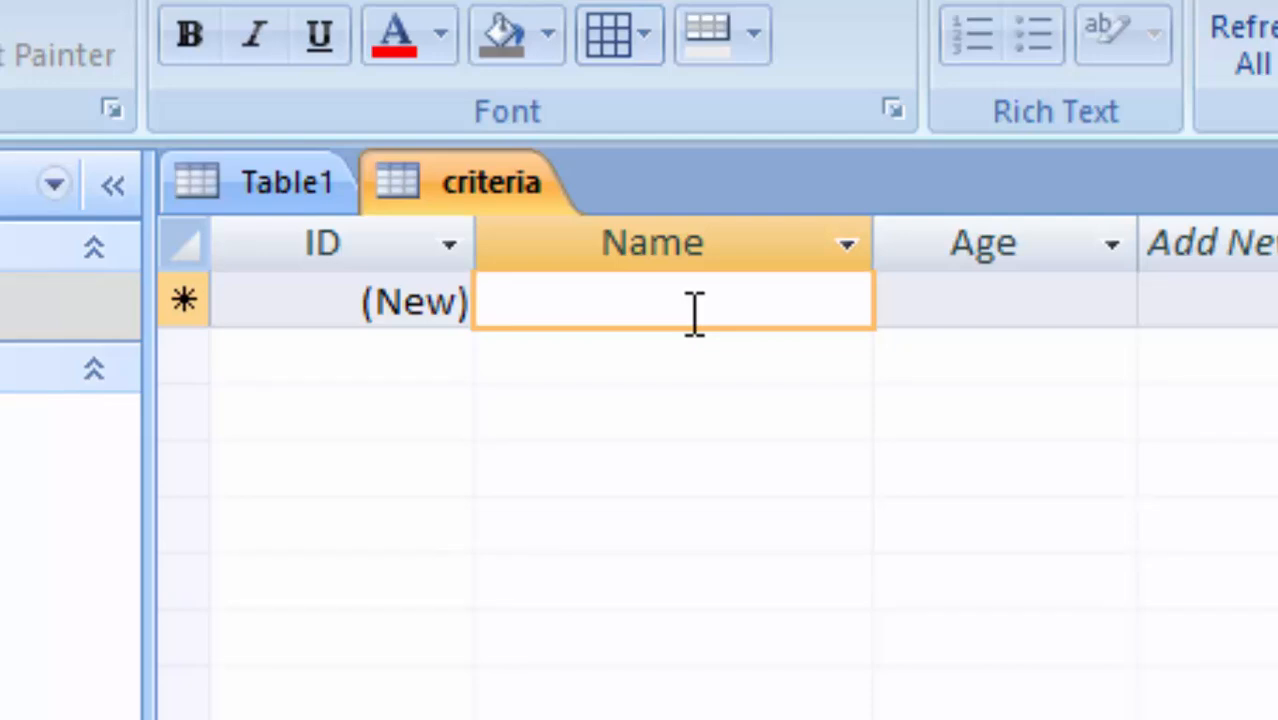
text(Ramesh)
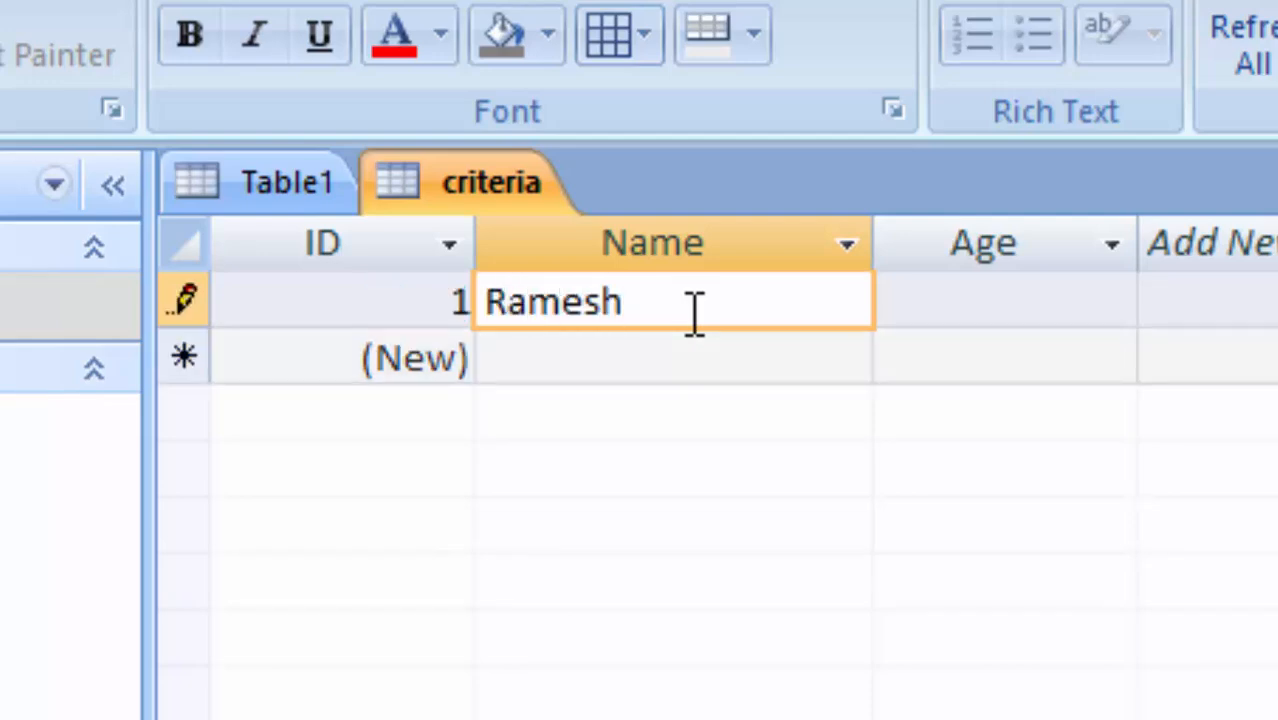
key(Tab)
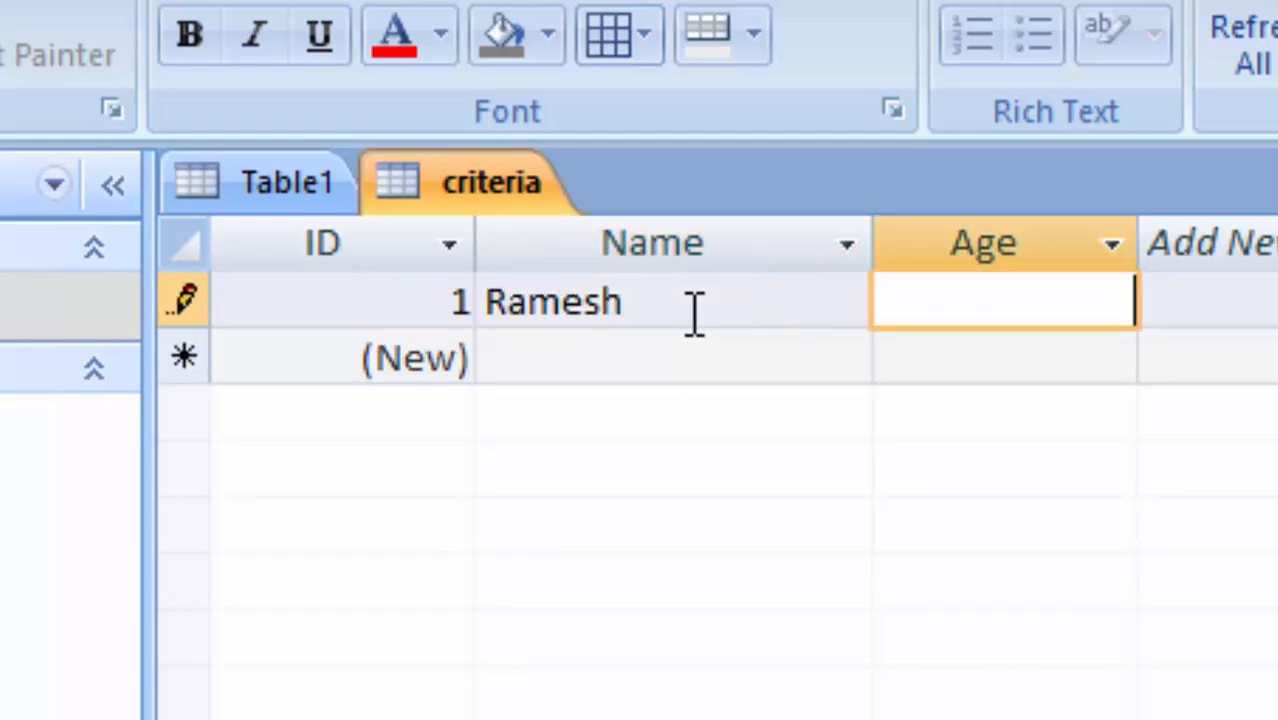
text(44)
key(Tab)
key(Tab)
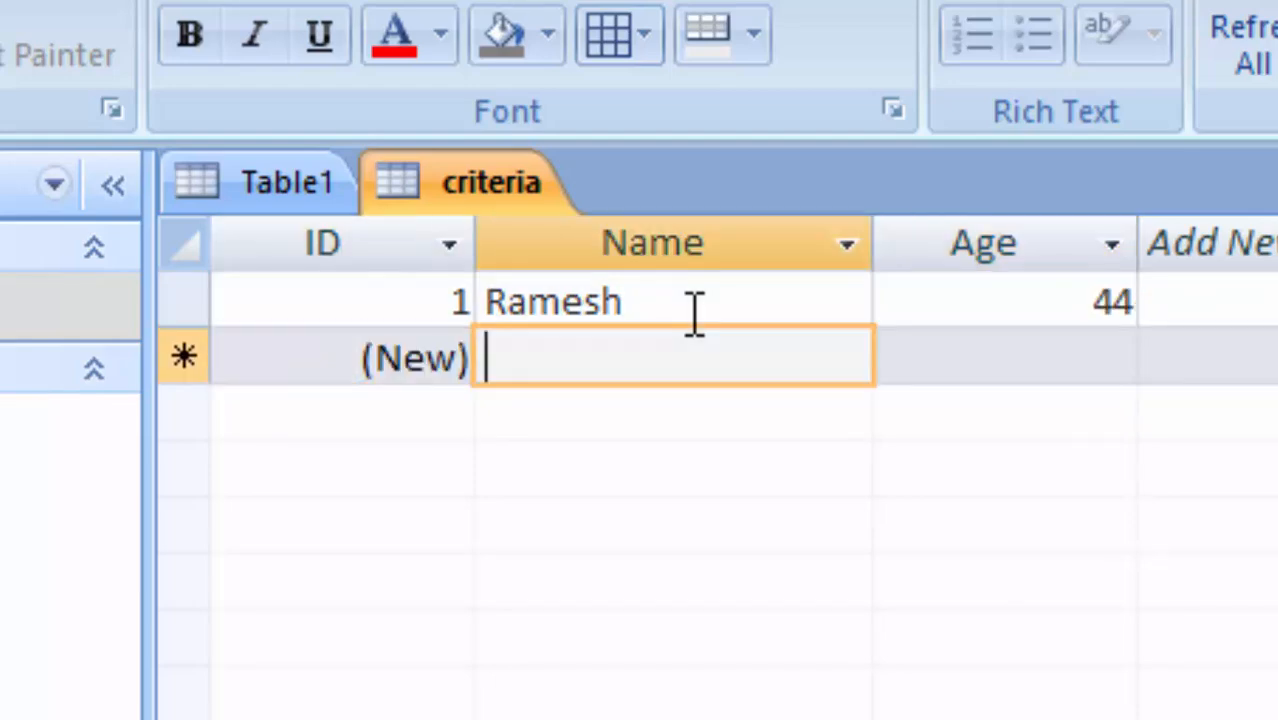
Fill in the second record with a person's first name and age 33.
text(Sur)
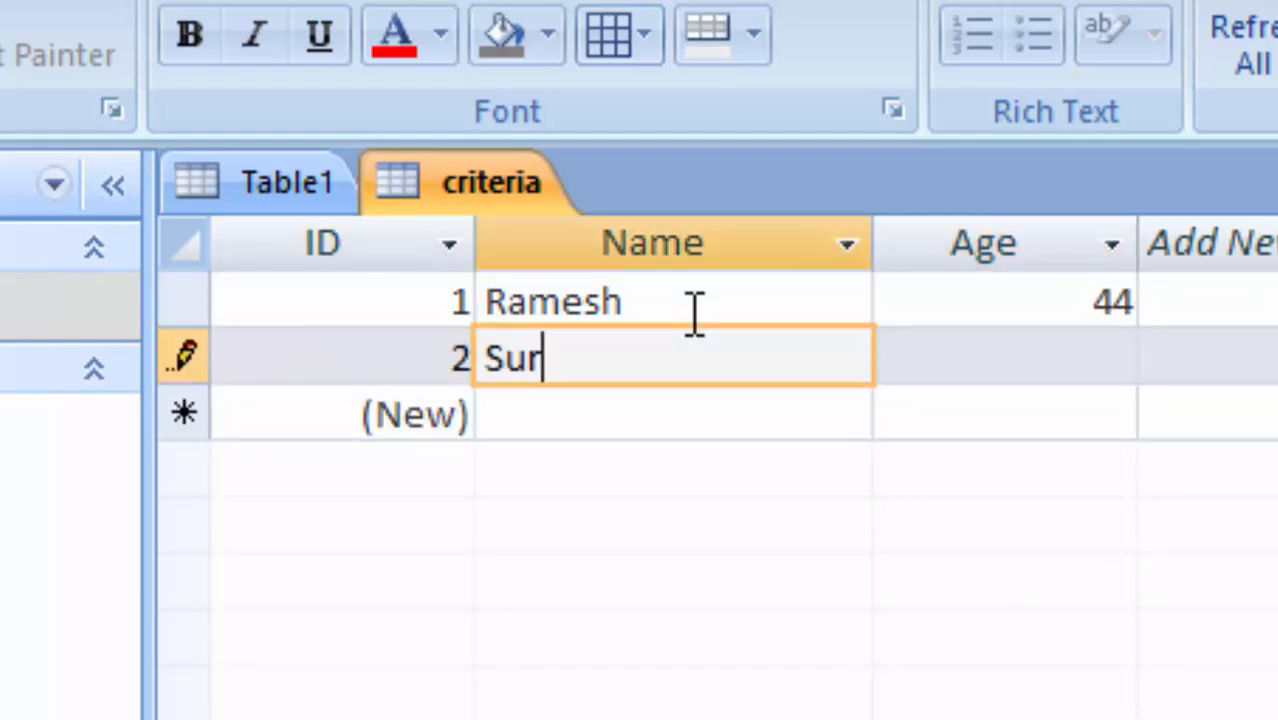
text(esh)
key(Tab)
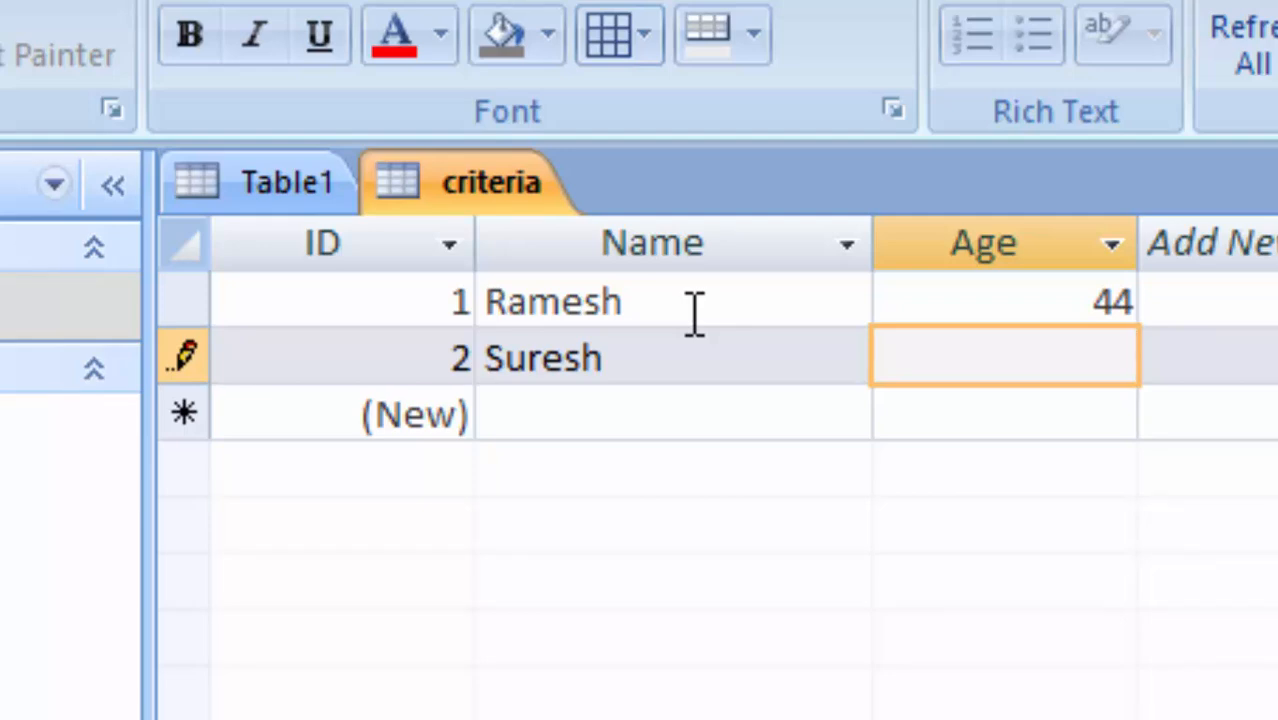
text(33)
key(Tab)
key(Tab)
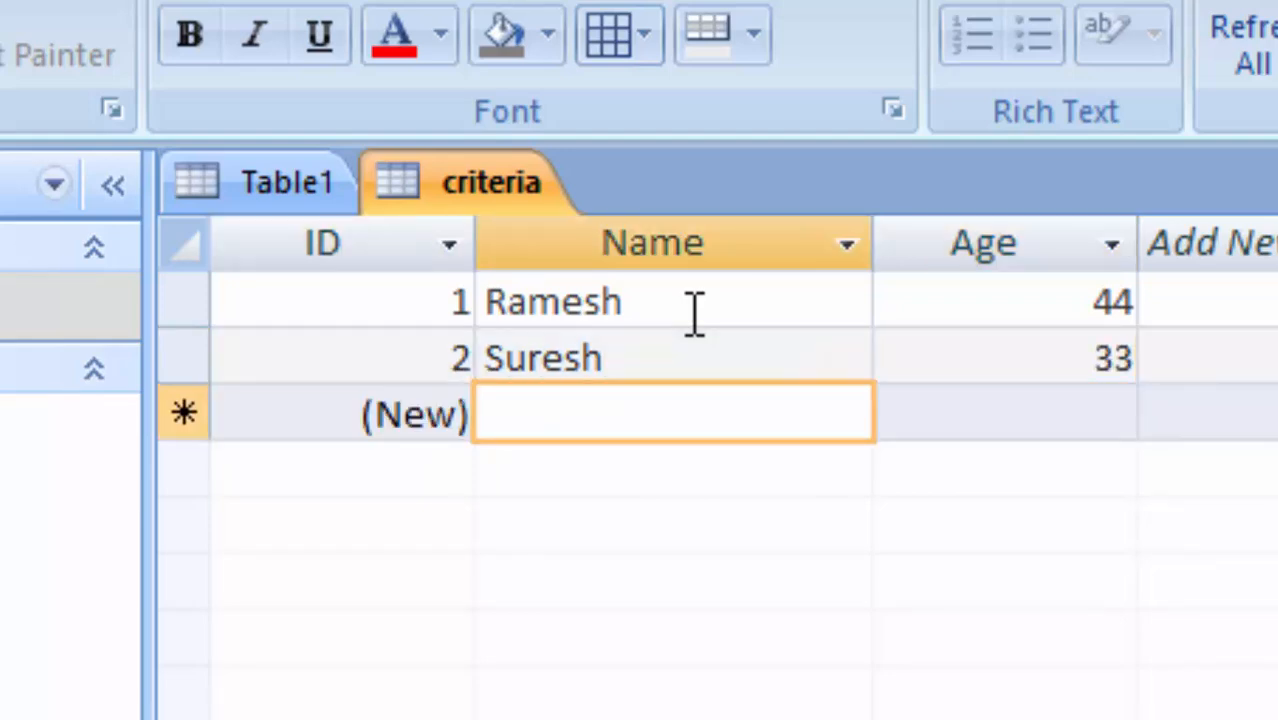
Fill in the third record with a person's first name and age 22.
text(Rit)
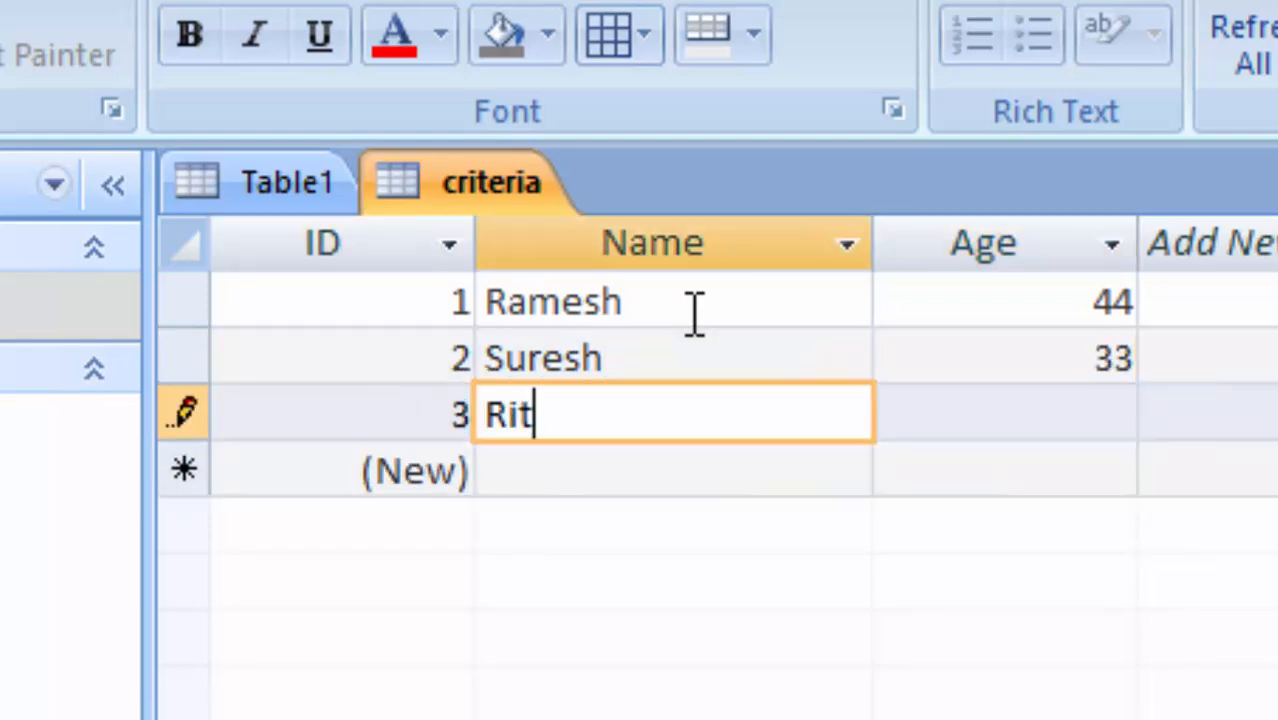
text(esh)
key(Tab)
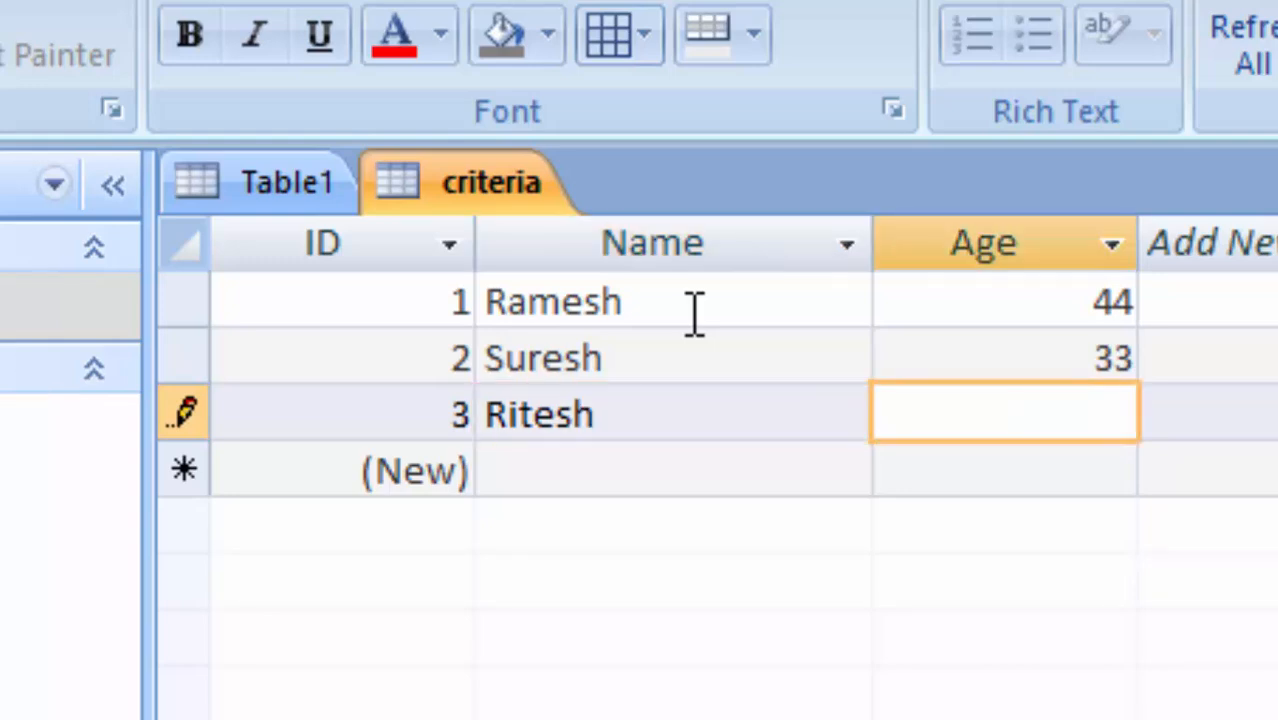
text(22)
key(Tab)
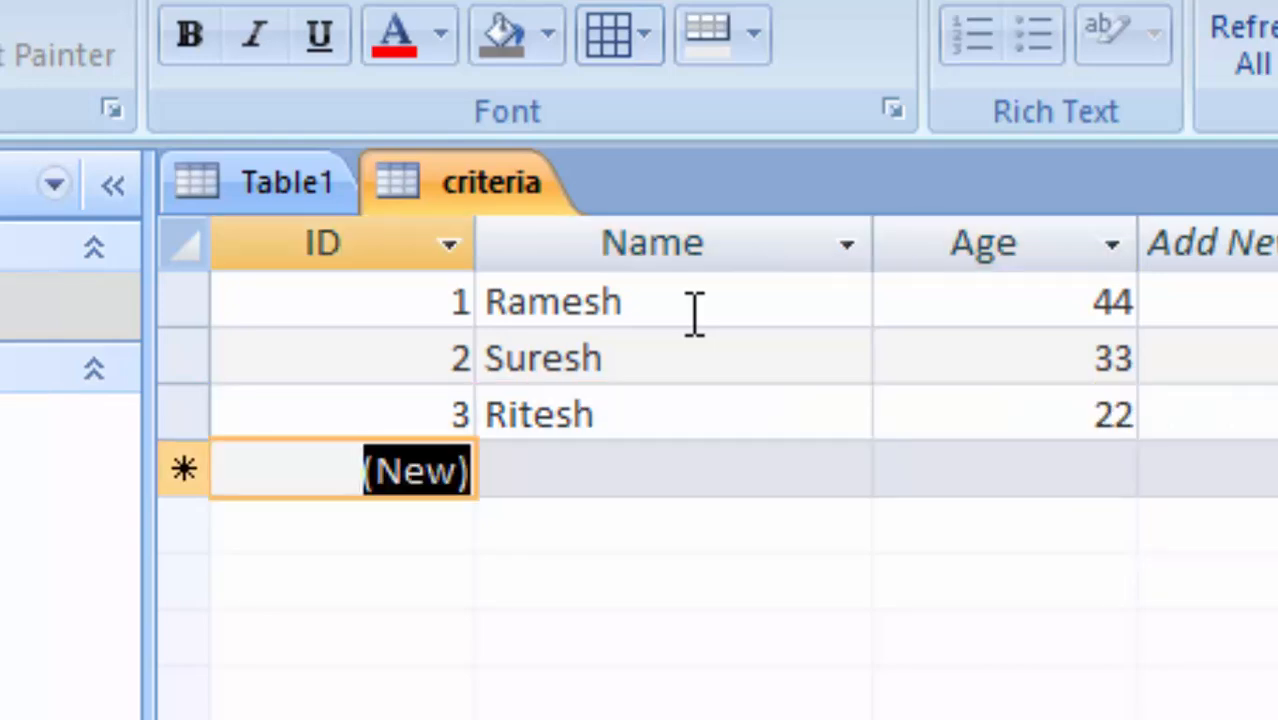
key(Tab)
Fill in the fourth record with a person's first name and age 55.
text(Mo)
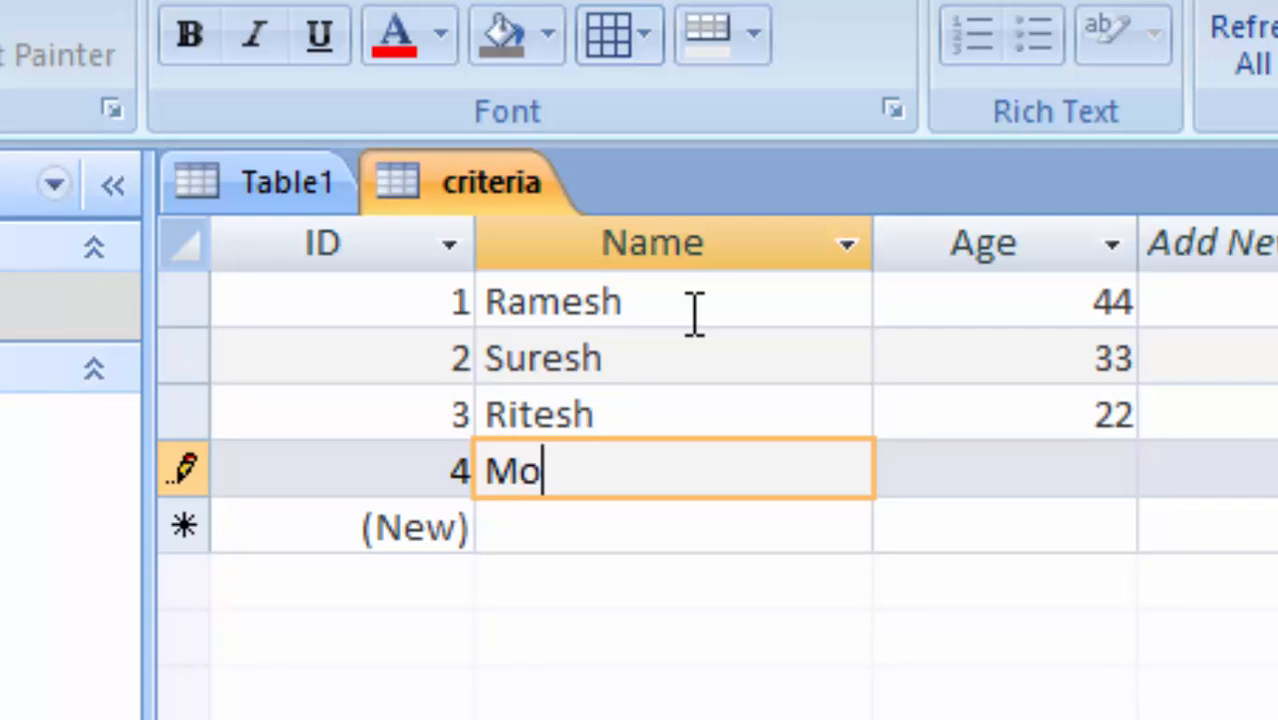
text(han)
key(Tab)
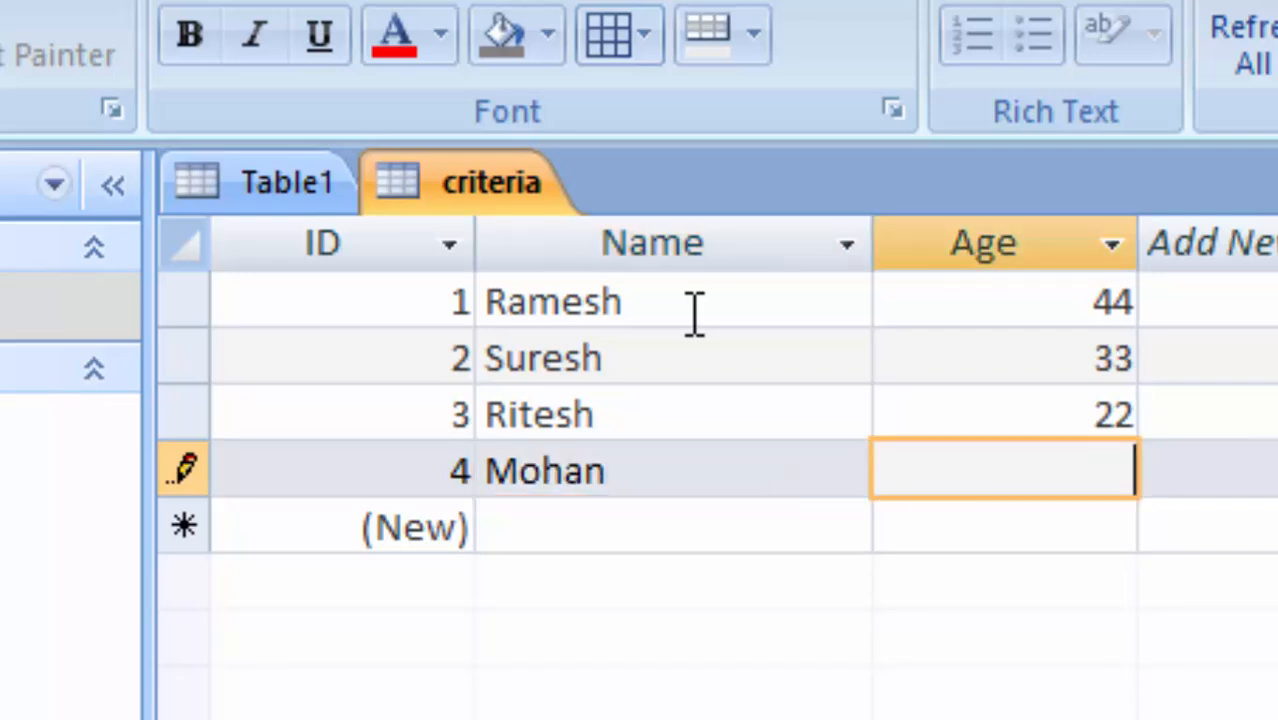
text(55)
key(Tab)
key(Tab)
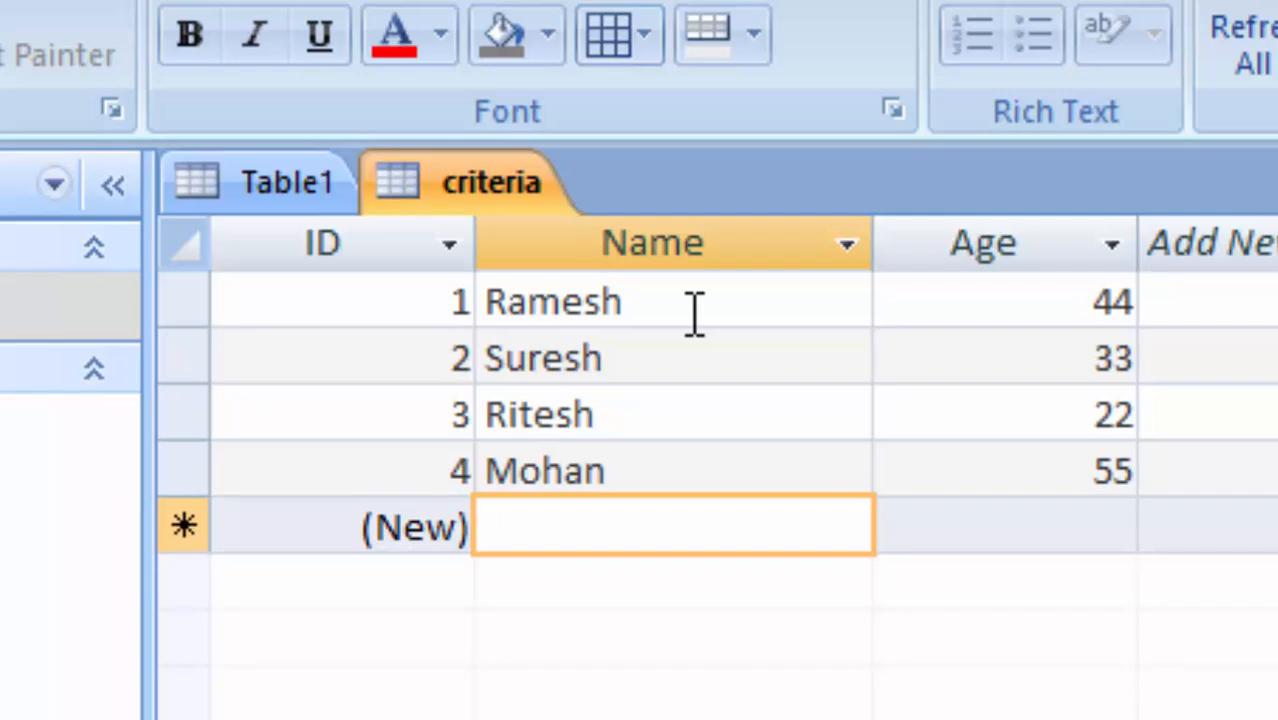
Fill in the fifth record with a person's first name and age 15.
text(Sohan)
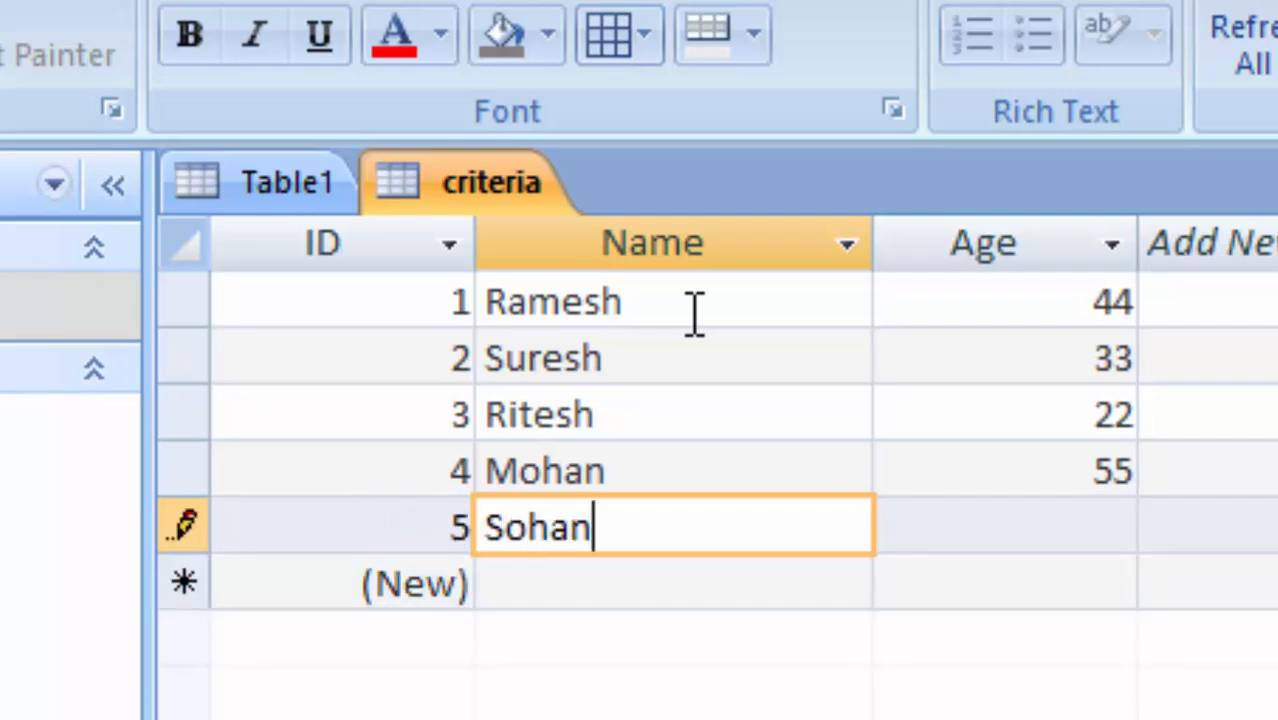
key(Tab)
text(15)
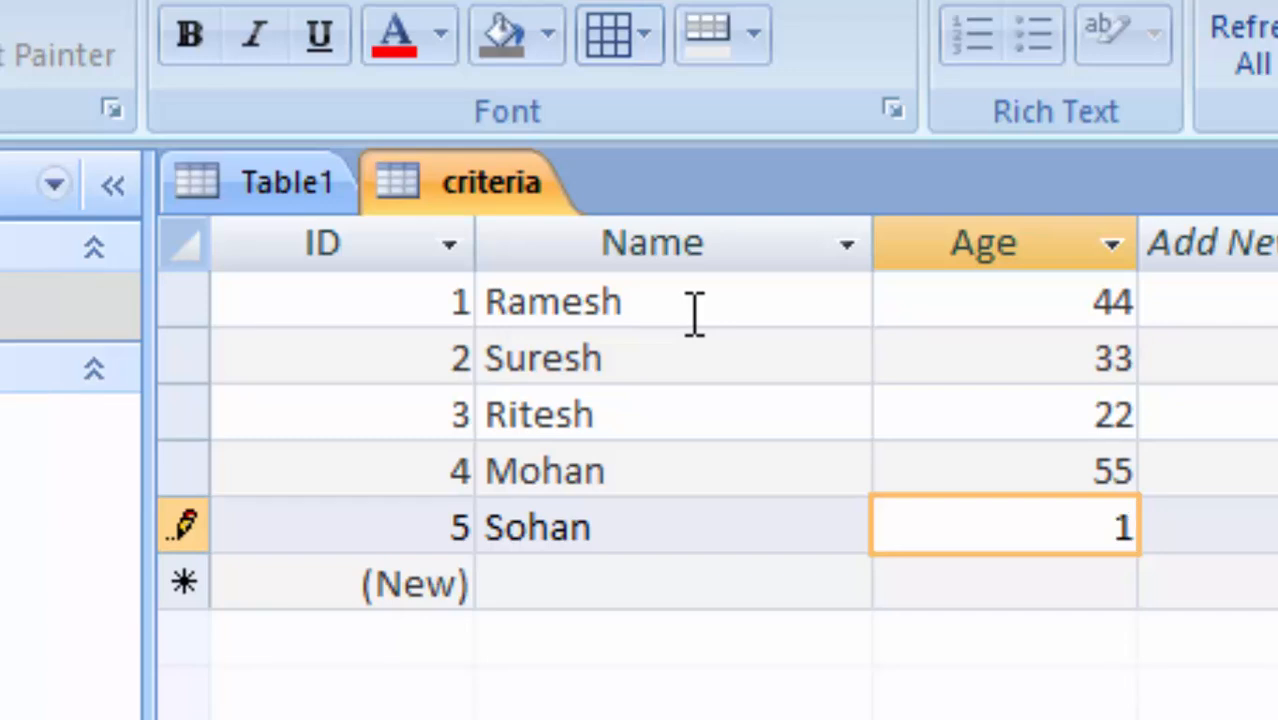
key(Tab)
key(Tab)
Fill in the sixth record with a person's first name and age 77.
text(R)
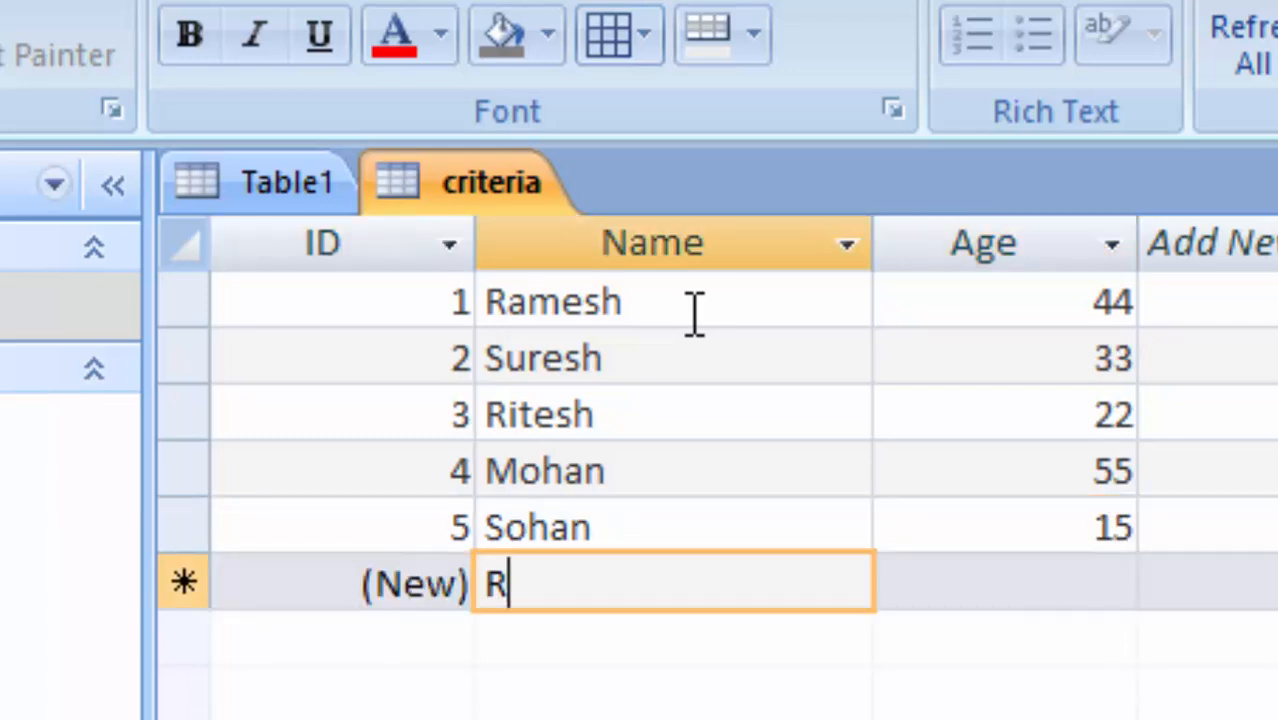
text(ajesh)
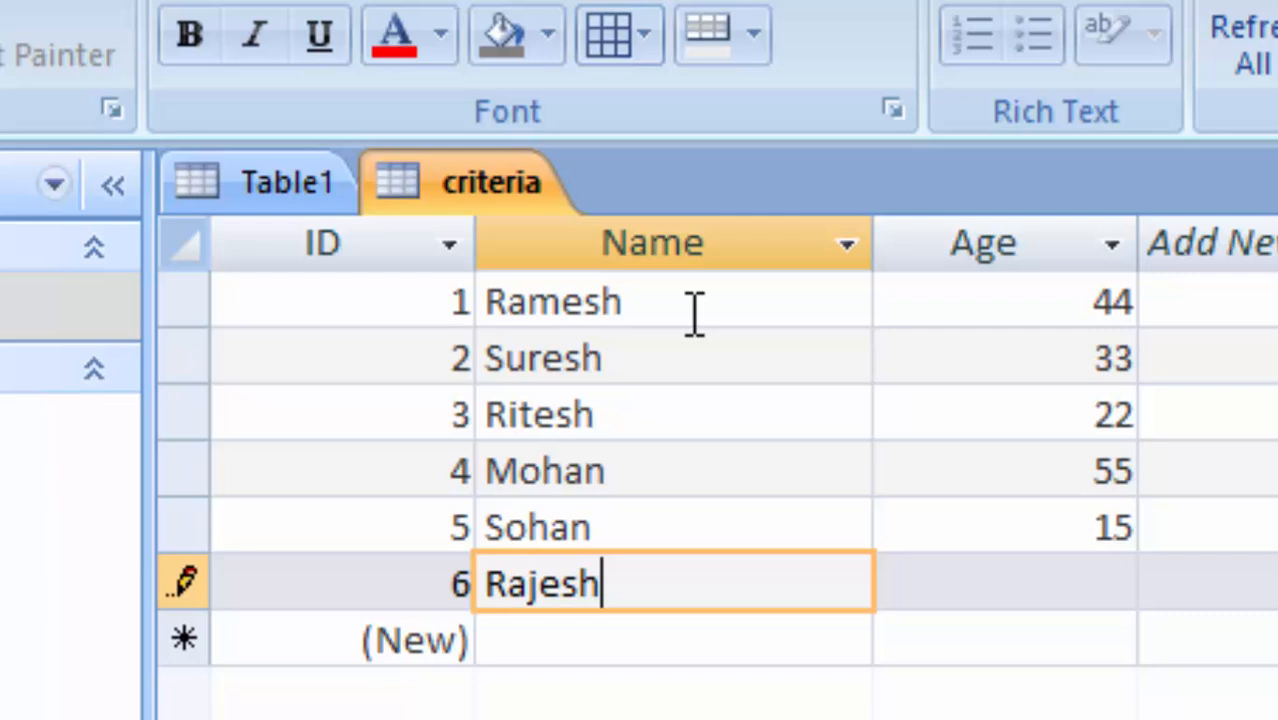
key(Tab)
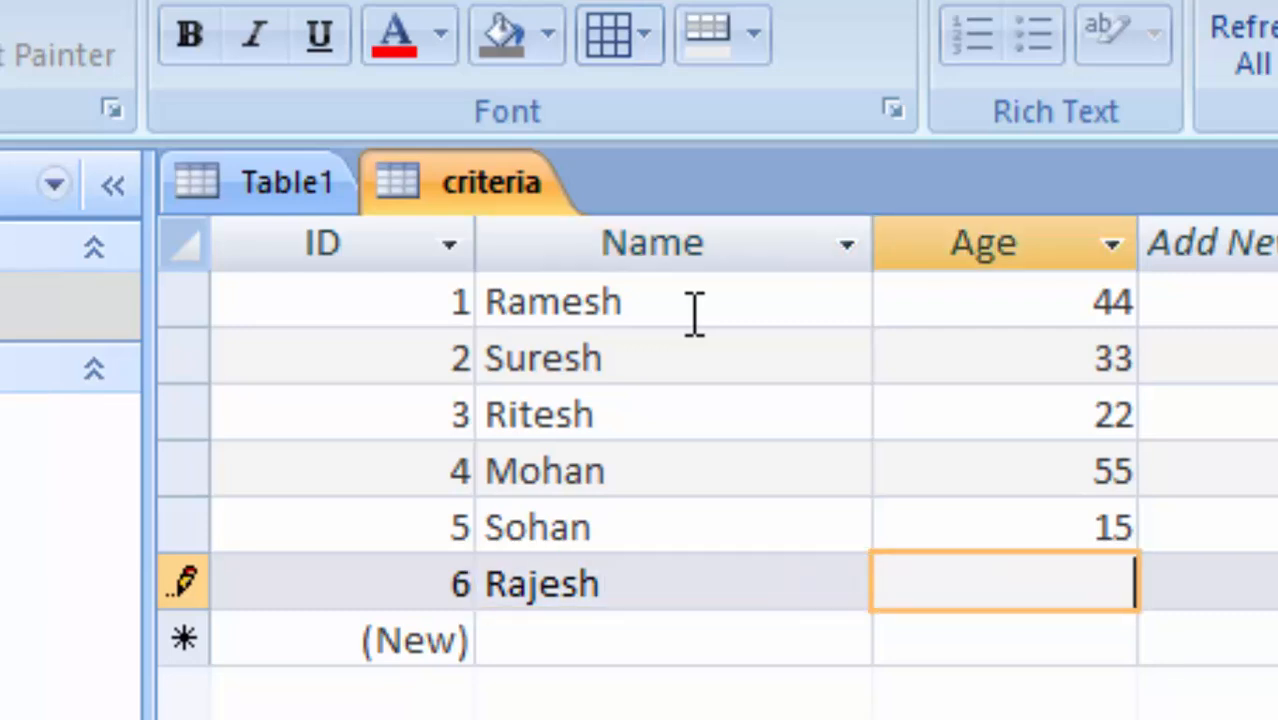
text(77)
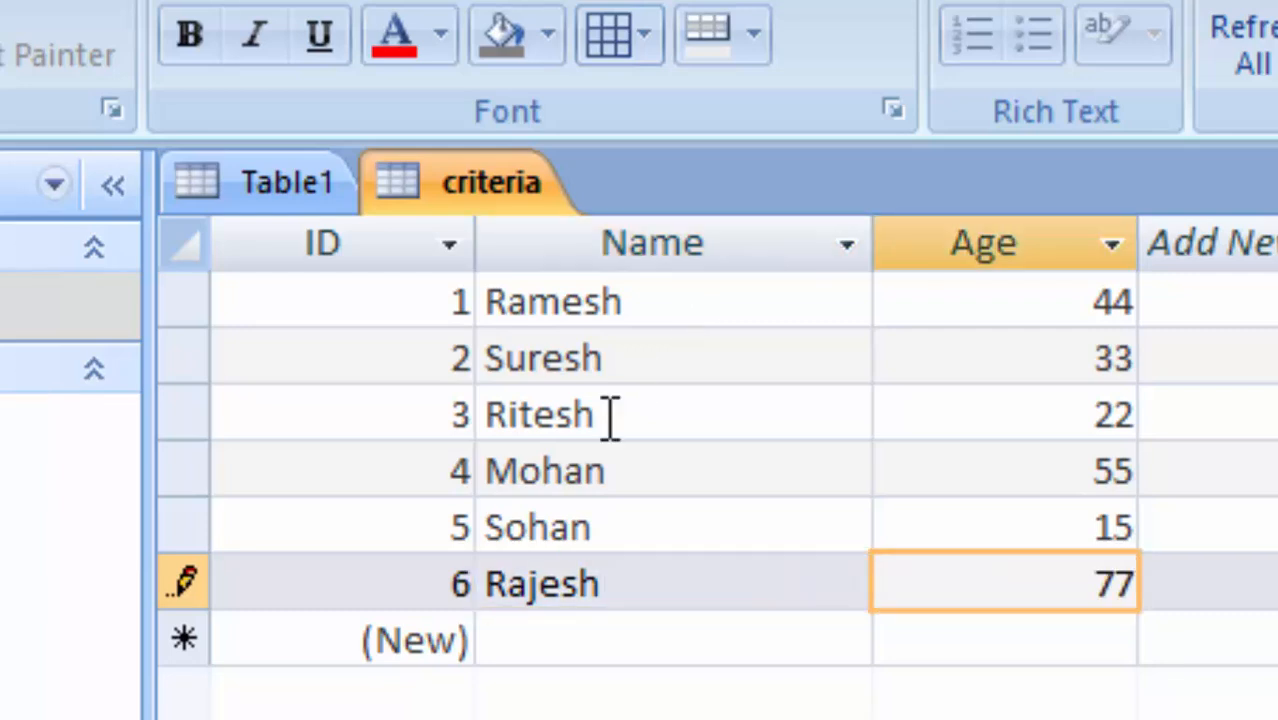
Fill in the seventh record with a person's first name and age 22.
click(607, 632)
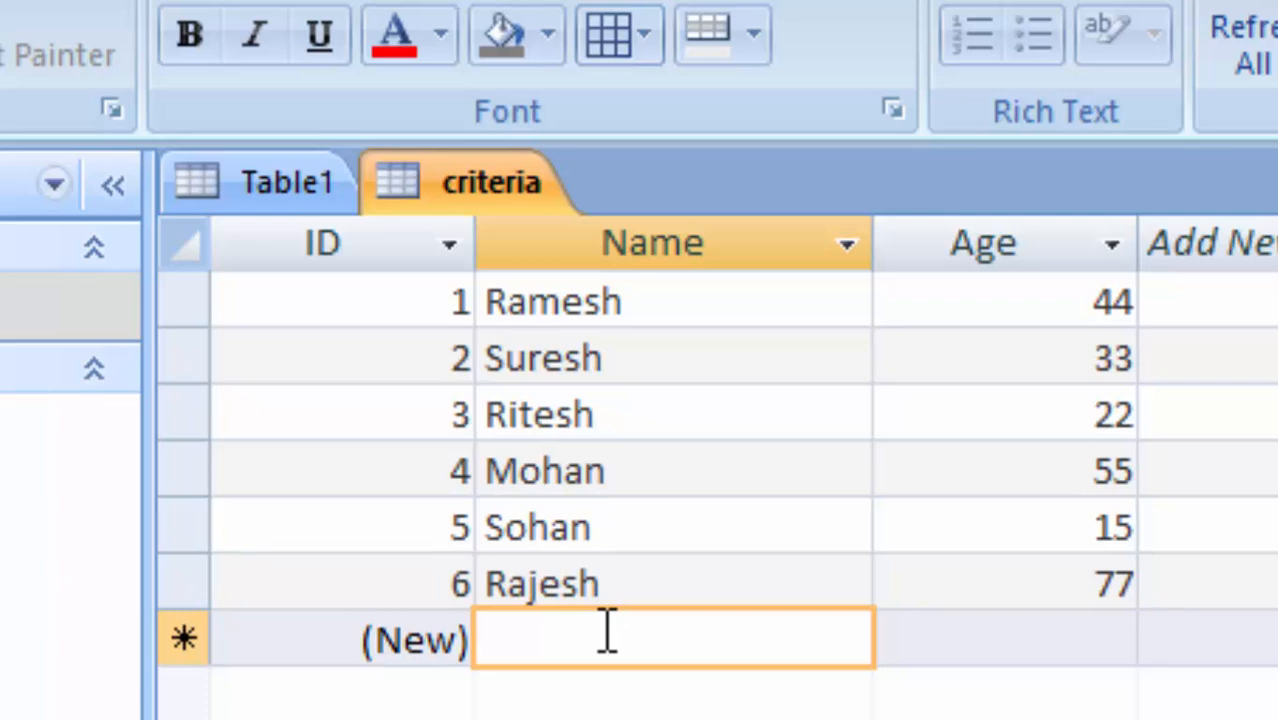
text(Mah)
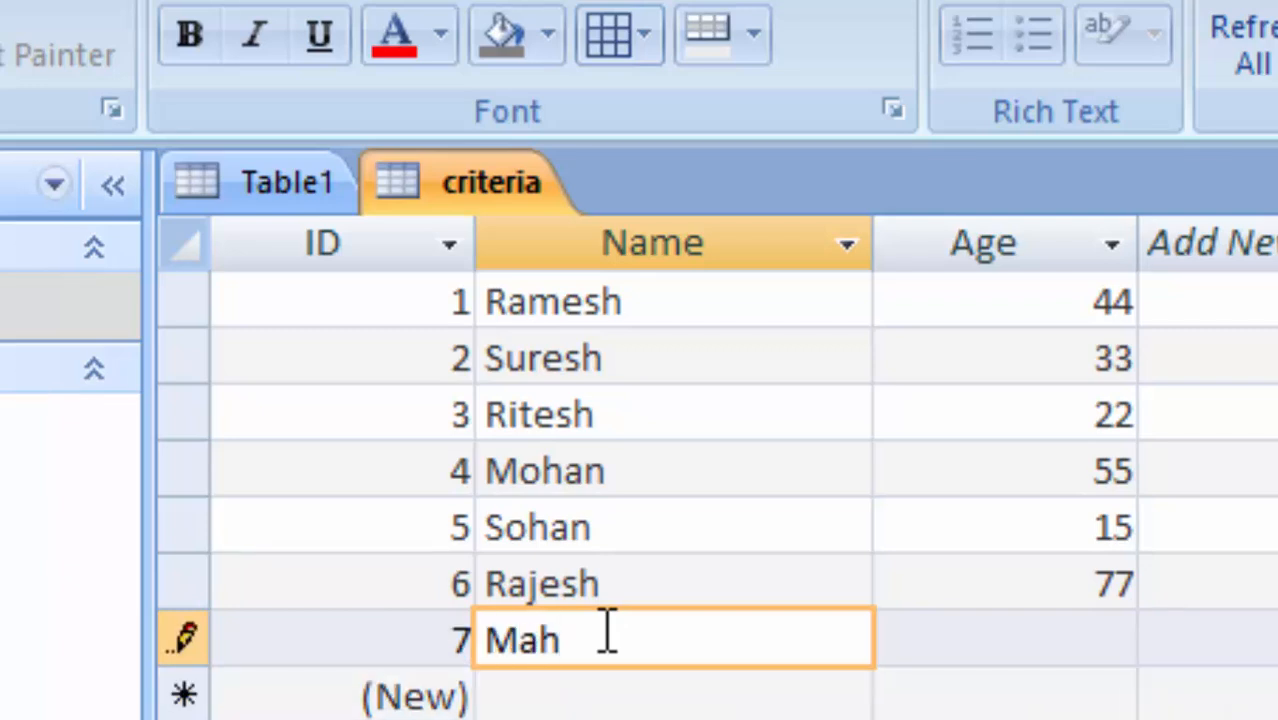
text(esh)
key(Tab)
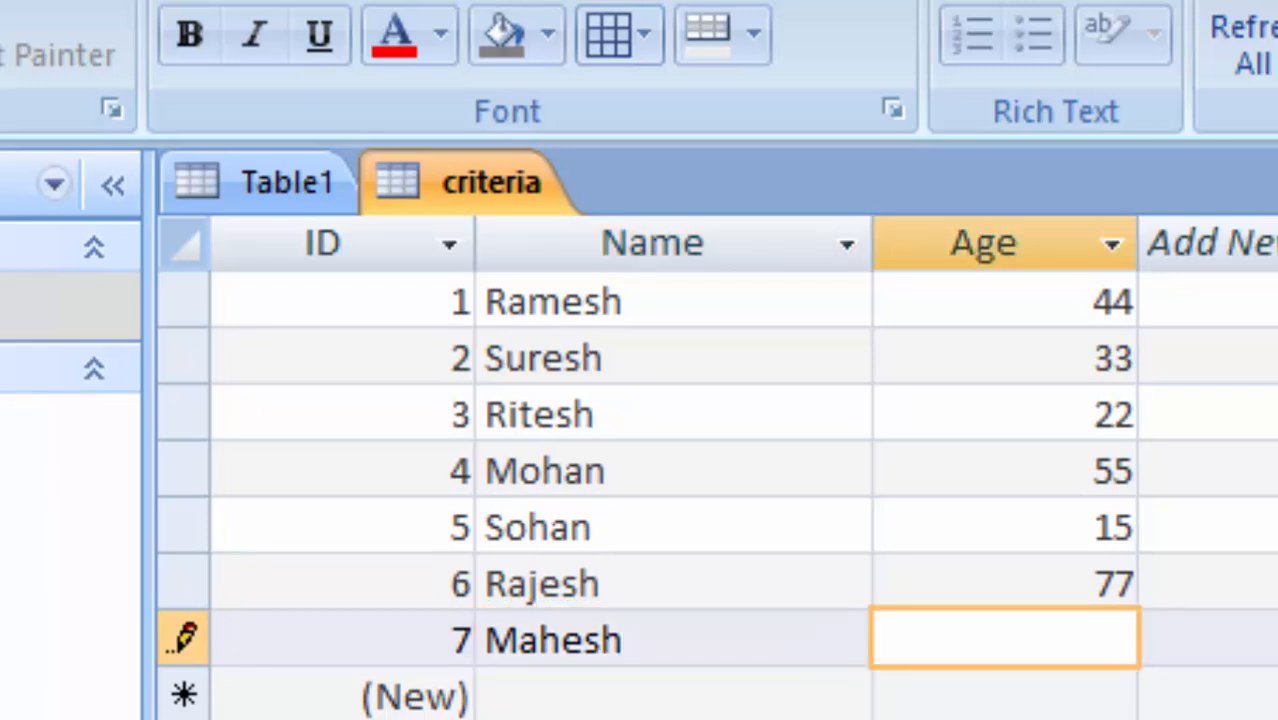
text(22)
key(Tab)
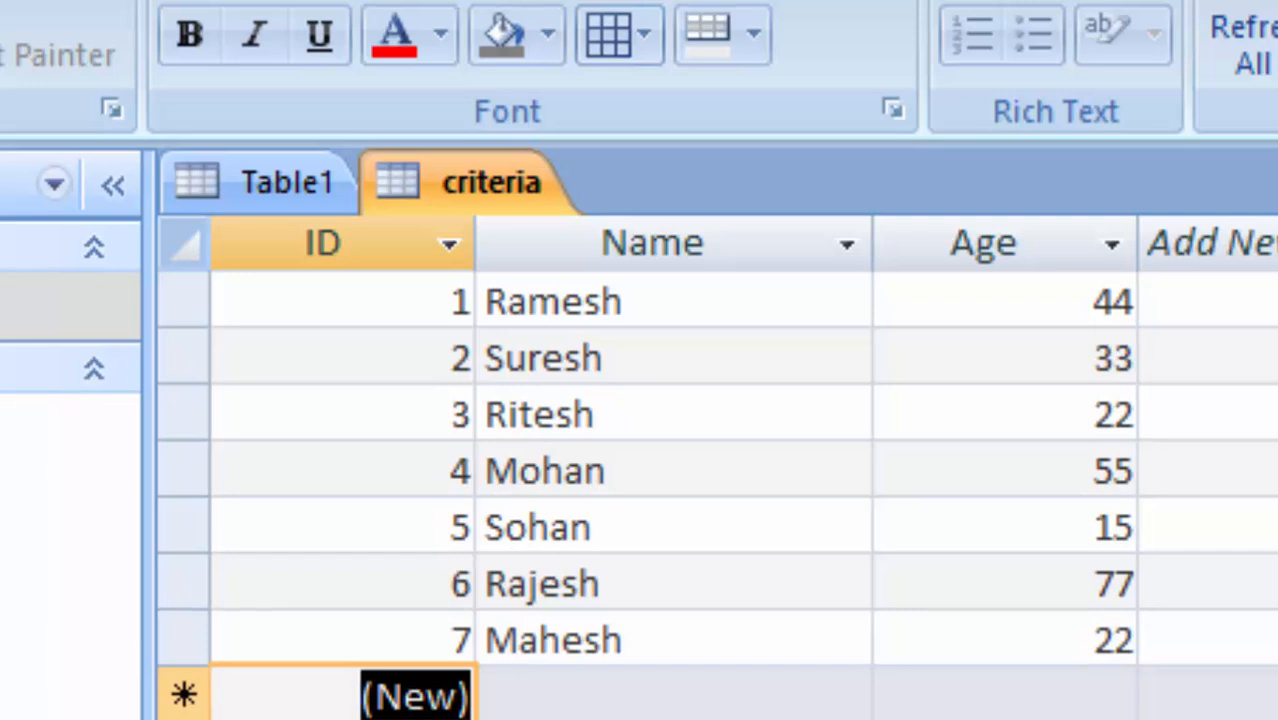
Fill in the eighth record with a person's first name and age 24.
key(Tab)
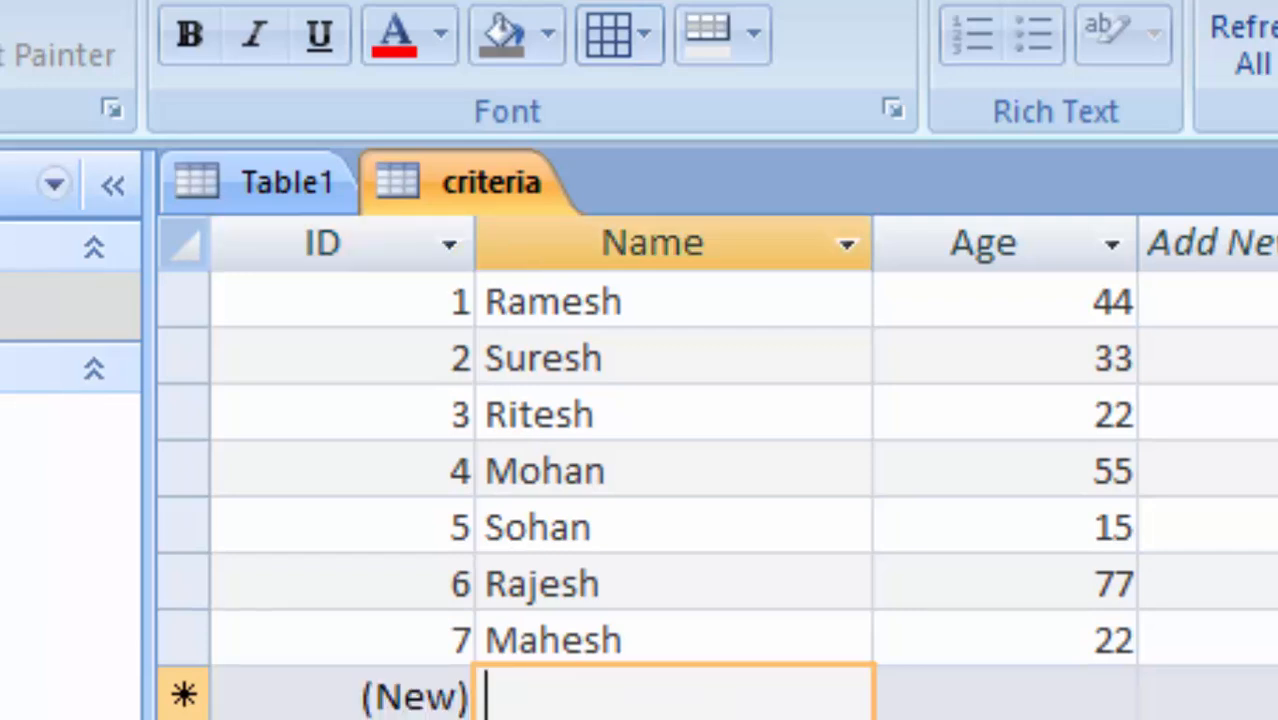
text(Reeta)
key(Tab)
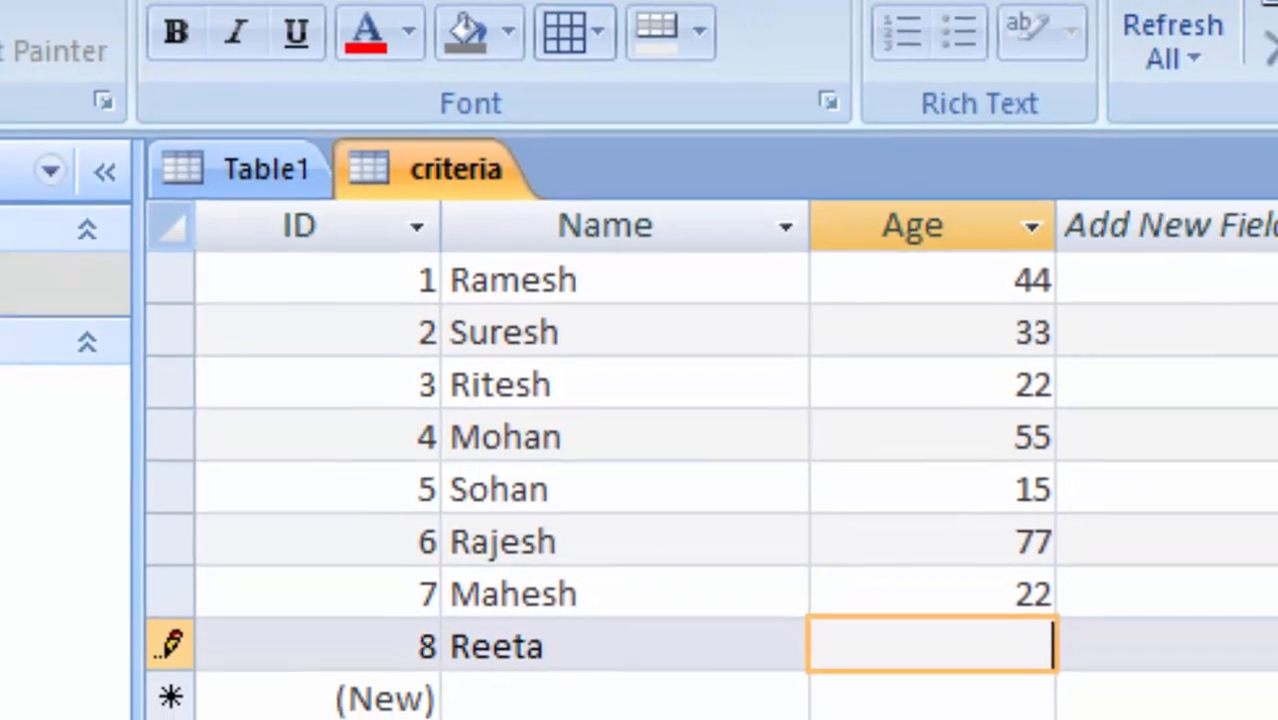
text(2)
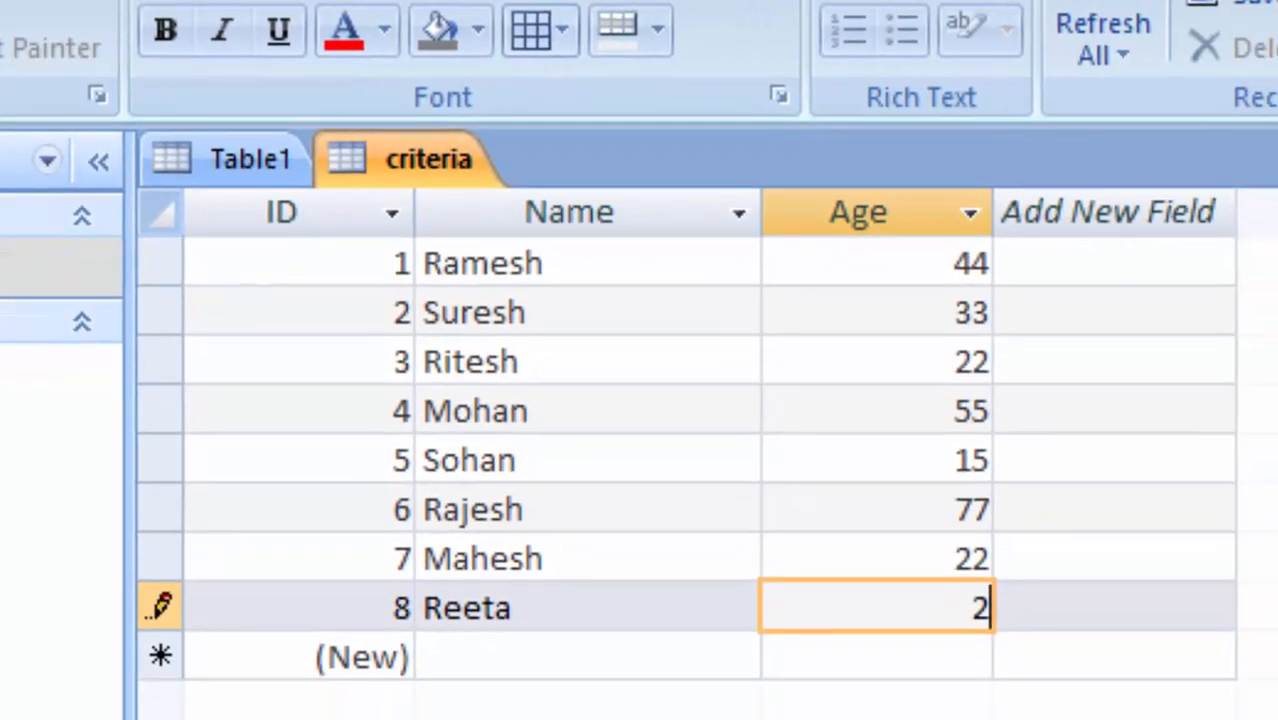
text(4)
key(Tab)
Fill in the ninth record with a person's first name and age 22.
key(Tab)
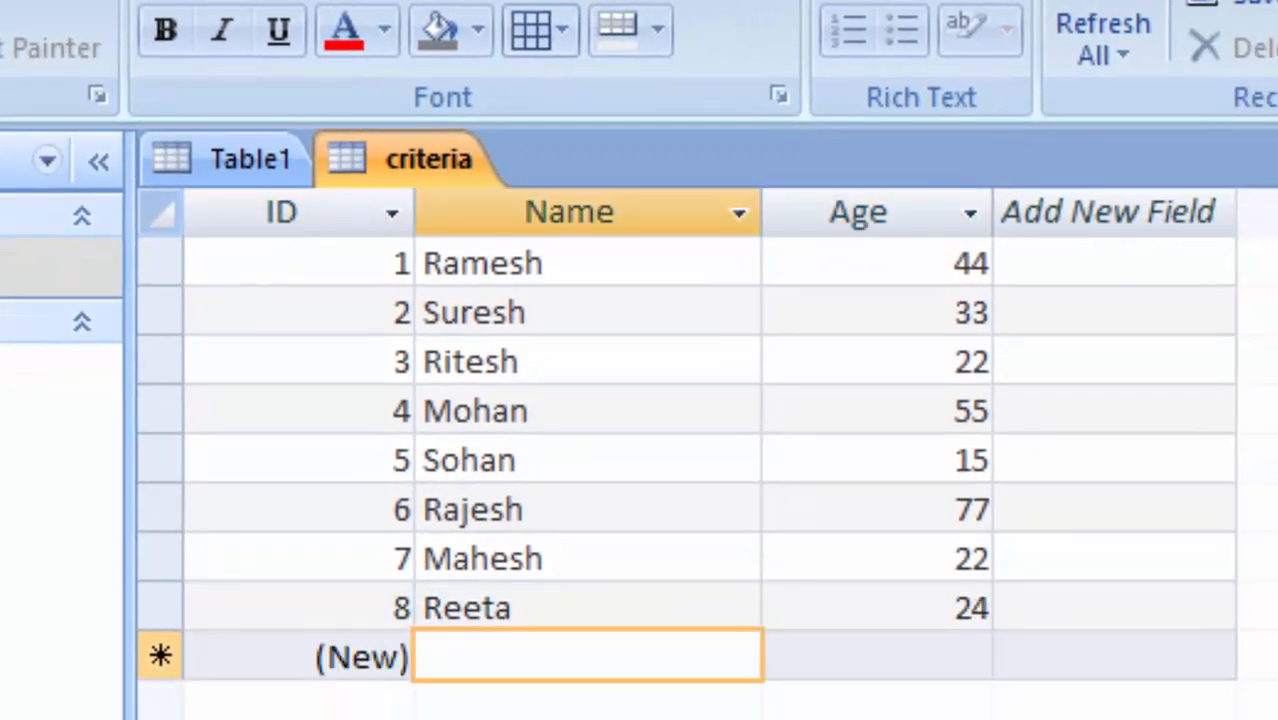
text(Seeta)
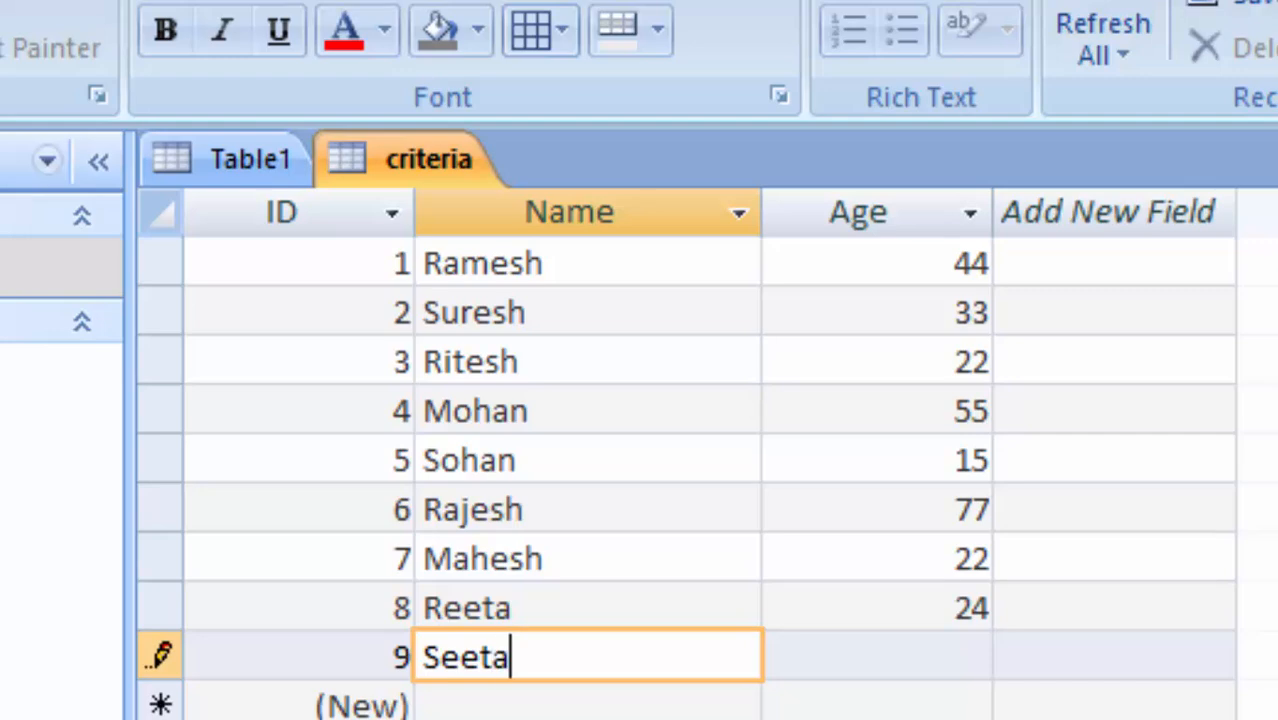
key(Tab)
text(22)
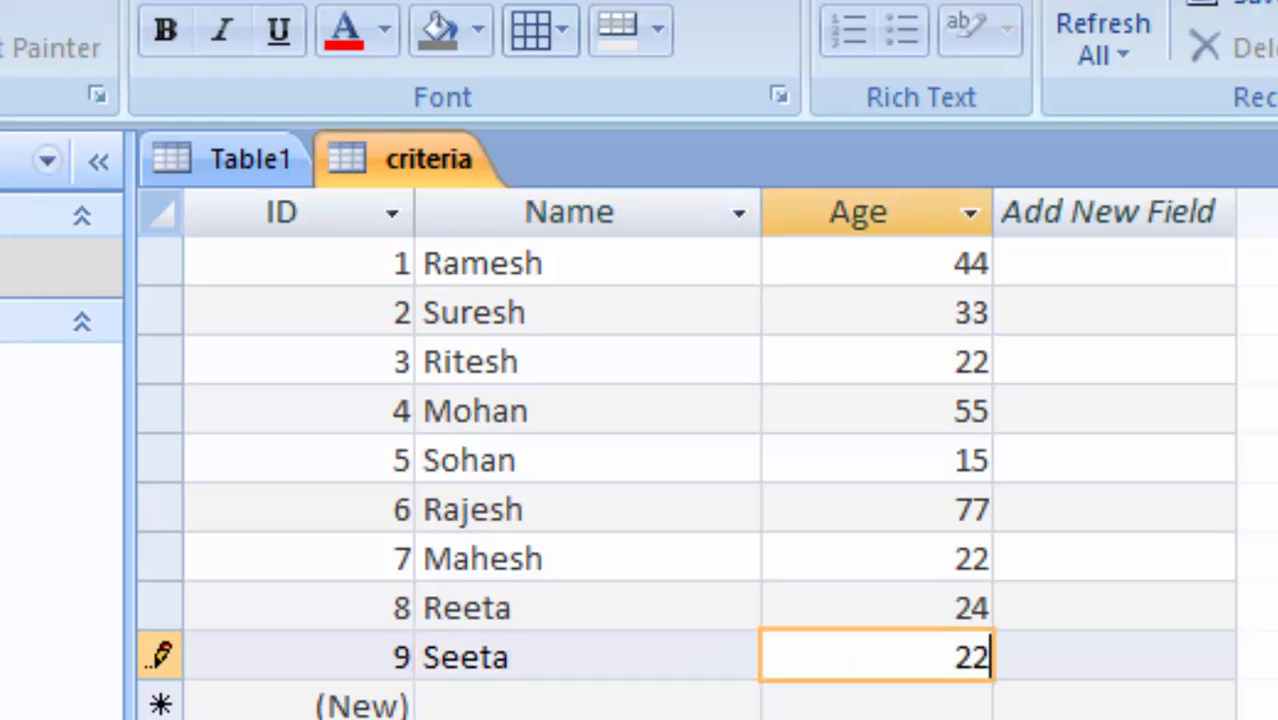
key(Tab)
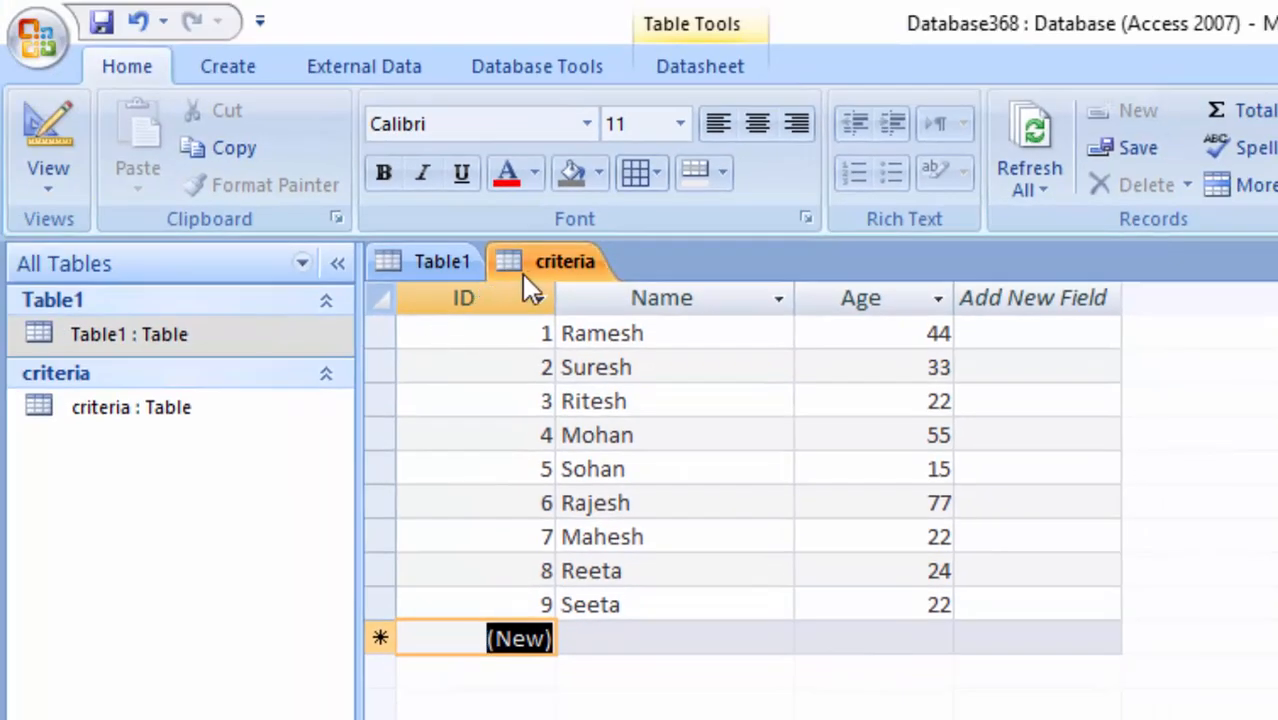
Save the criteria table and close both open tables, criteria and Table1.
right_click(560, 256)
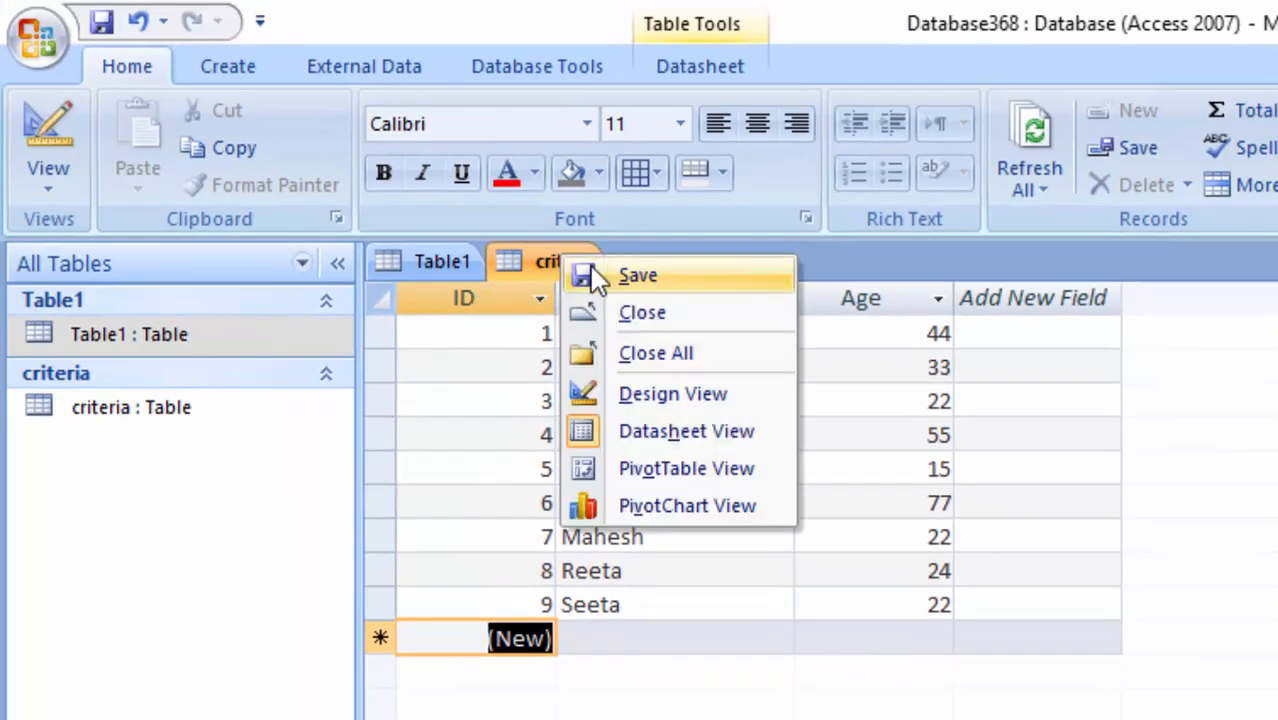
click(620, 280)
right_click(572, 262)
click(650, 318)
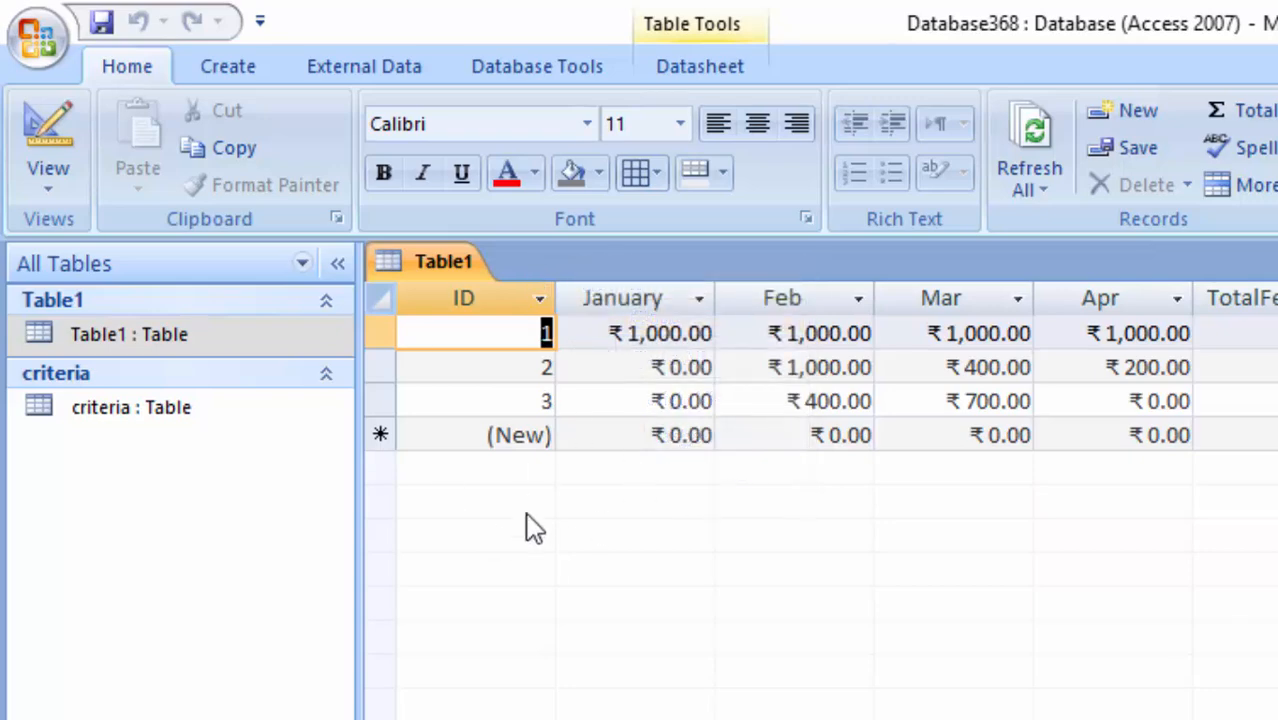
right_click(423, 264)
click(499, 317)
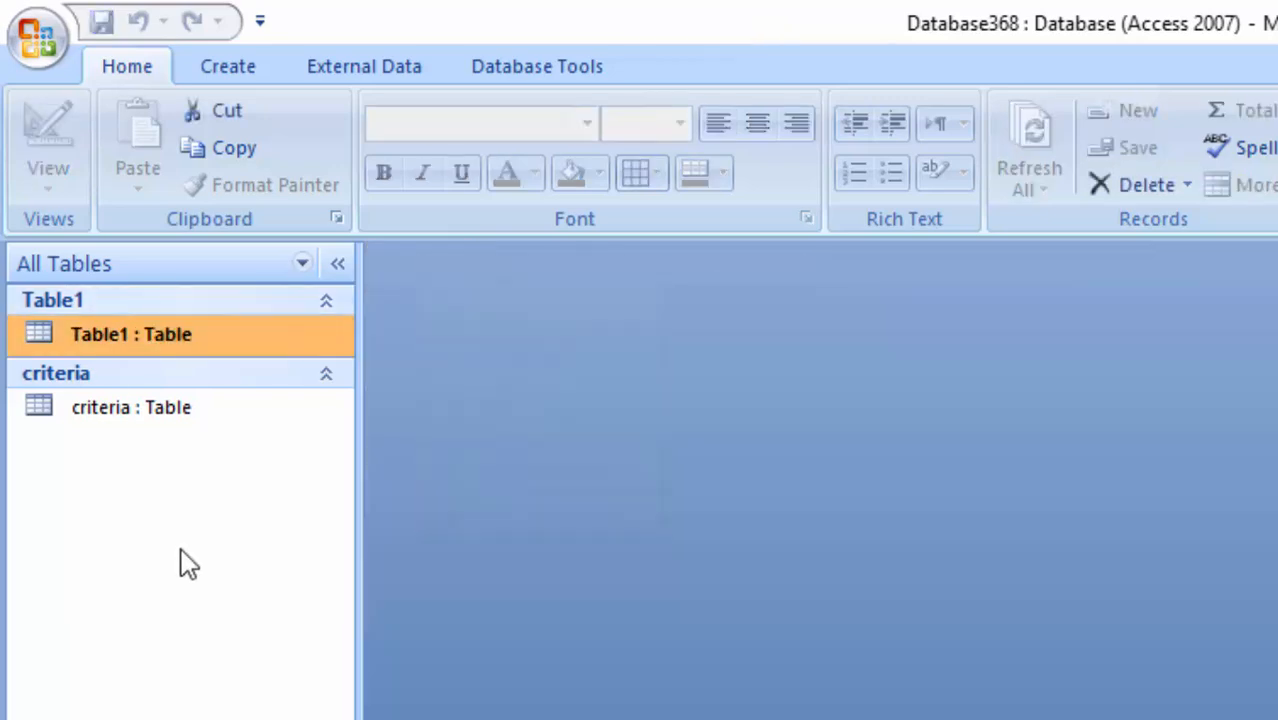
Reopen the criteria table in Design View to check its fields and switch it to Datasheet View.
click(235, 412)
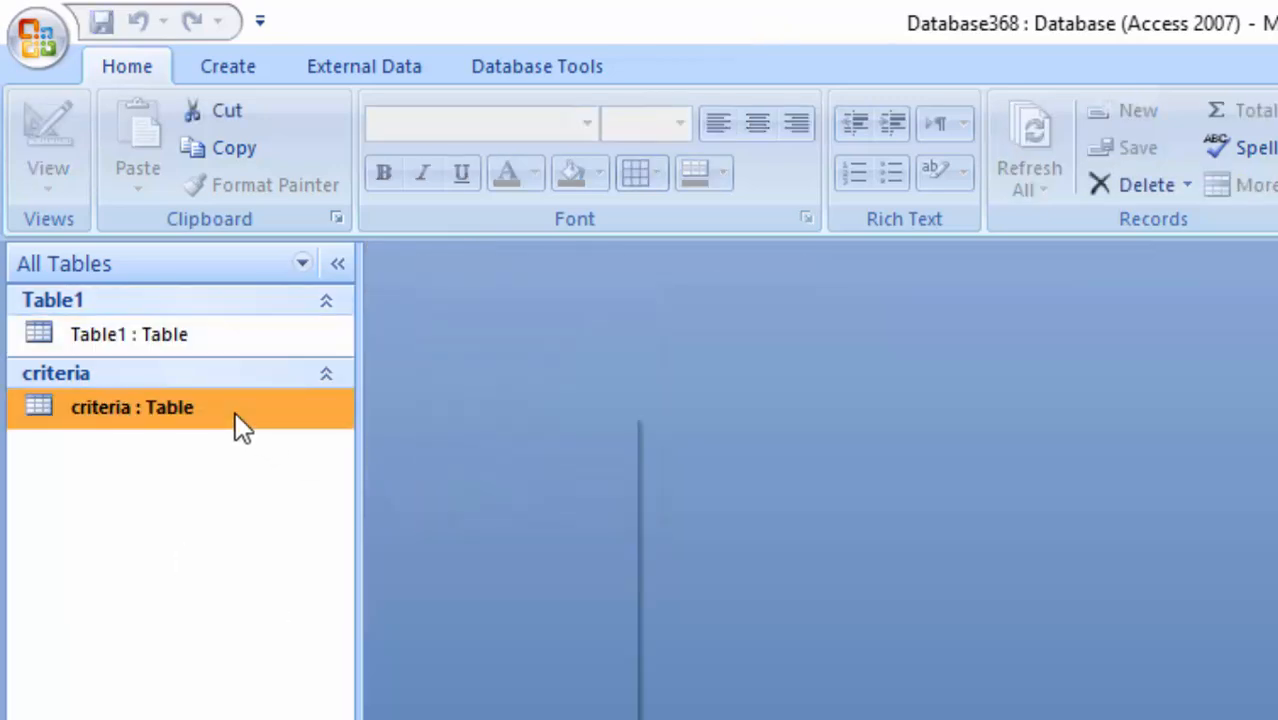
right_click(235, 412)
click(296, 473)
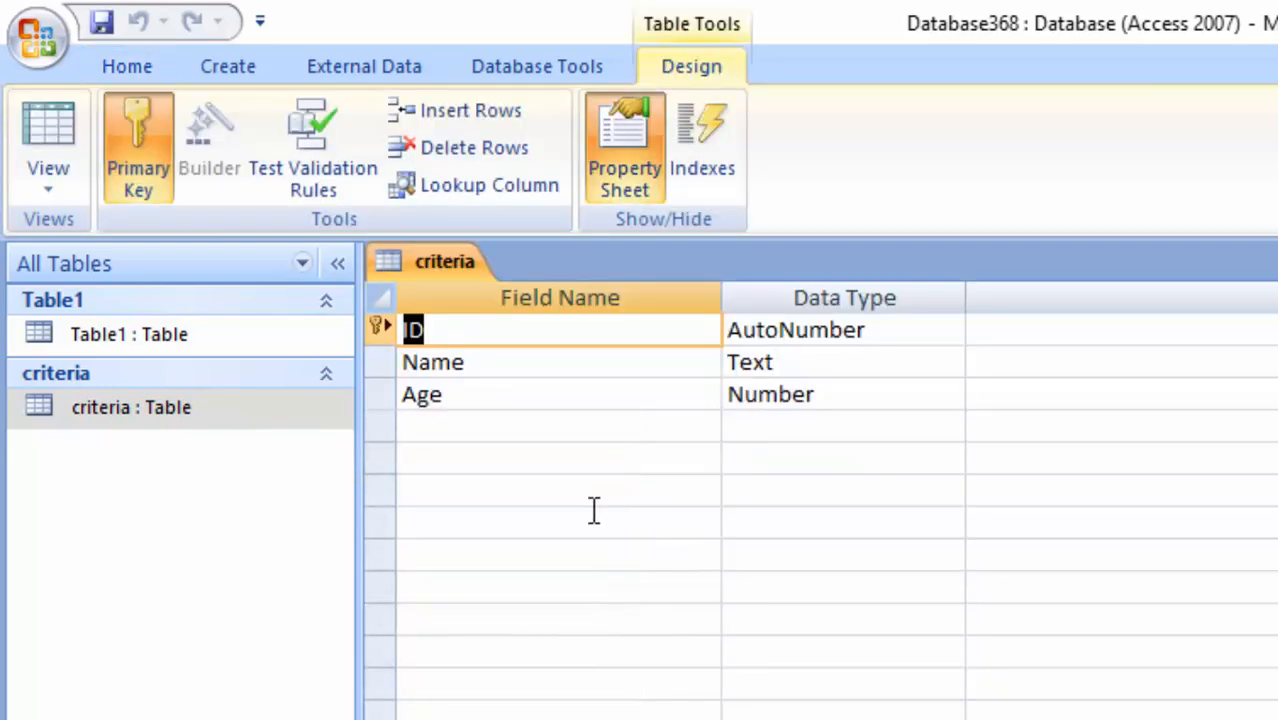
click(52, 120)
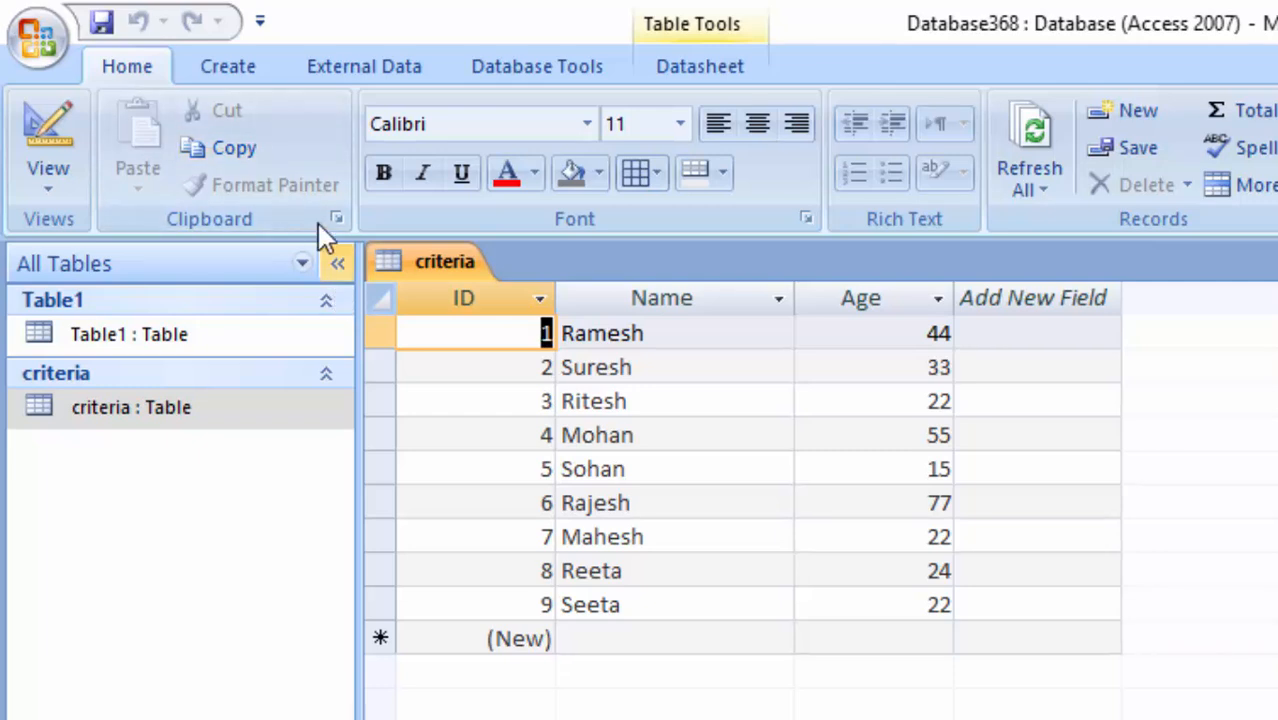
Create a new query in Design View based on the criteria table and include its Name and Age fields.
click(205, 62)
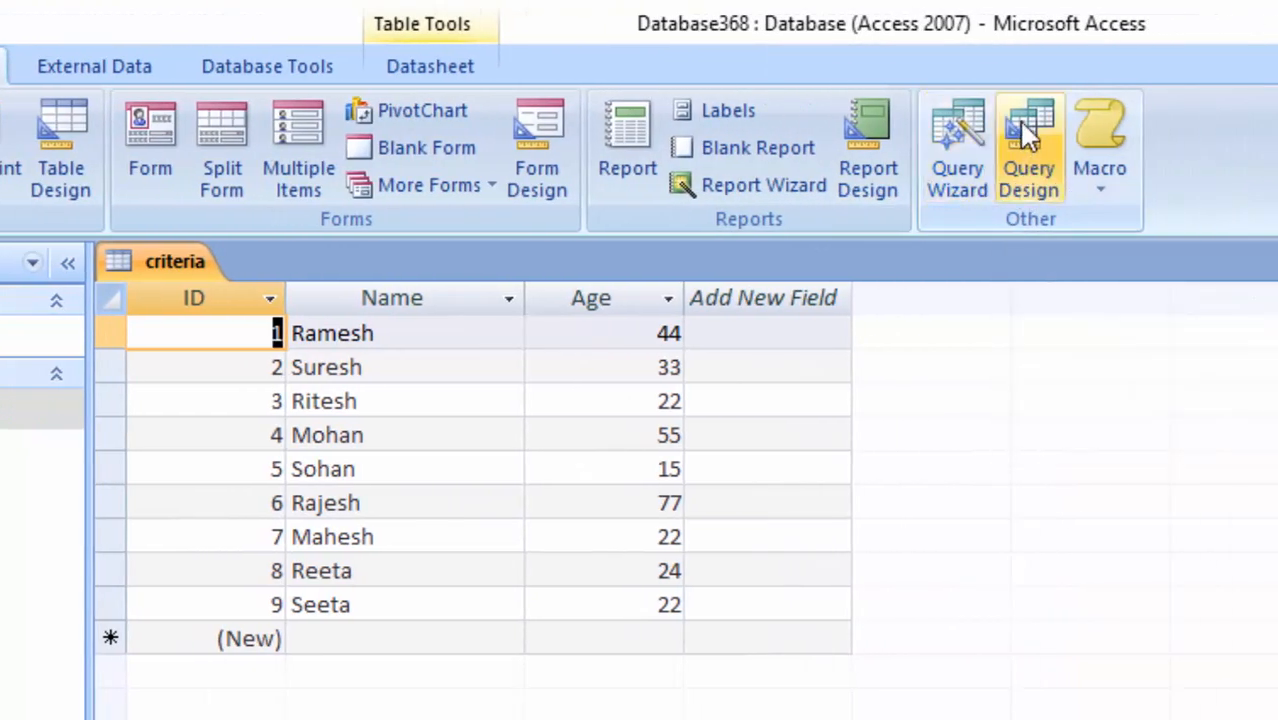
click(1020, 121)
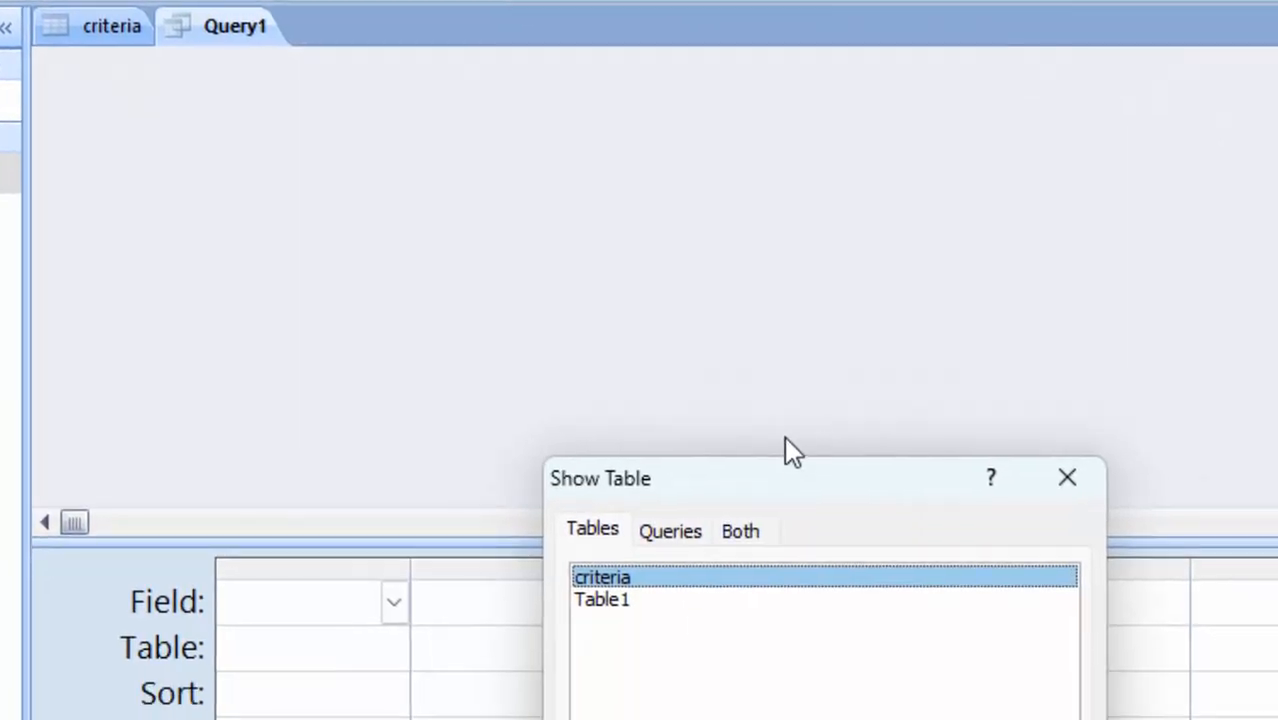
drag(785, 487, 643, 7)
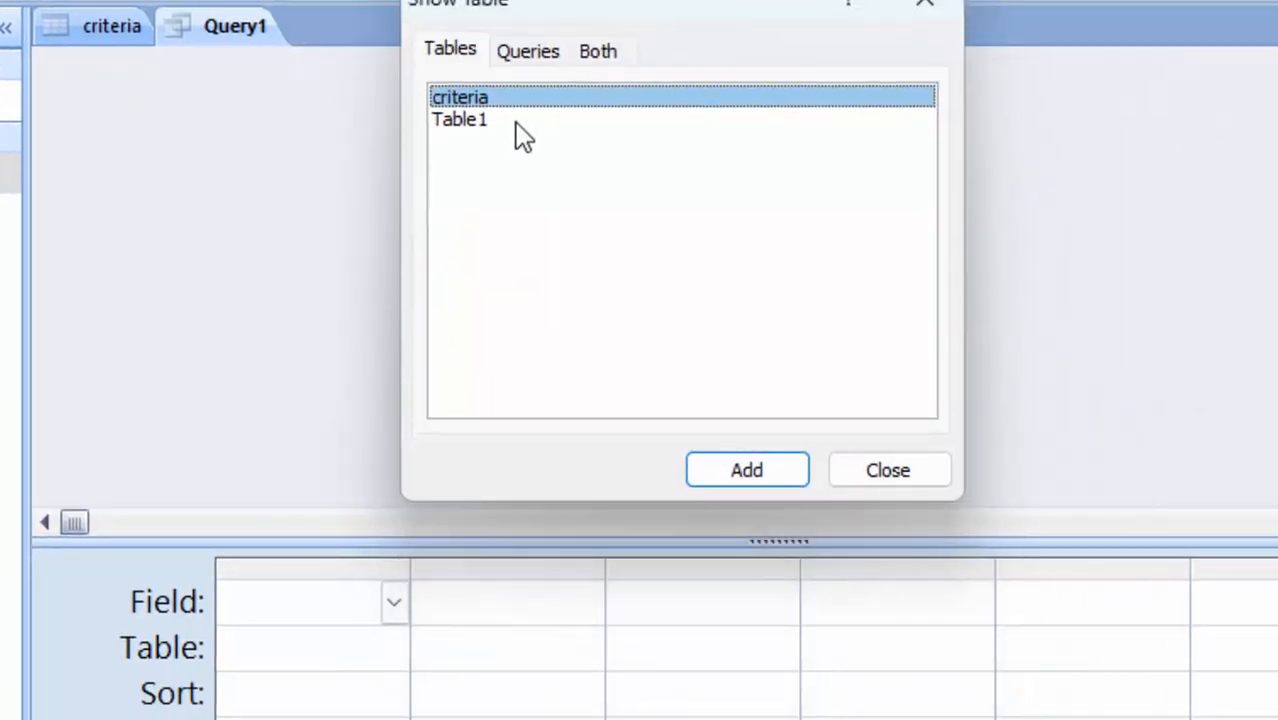
click(745, 470)
click(885, 471)
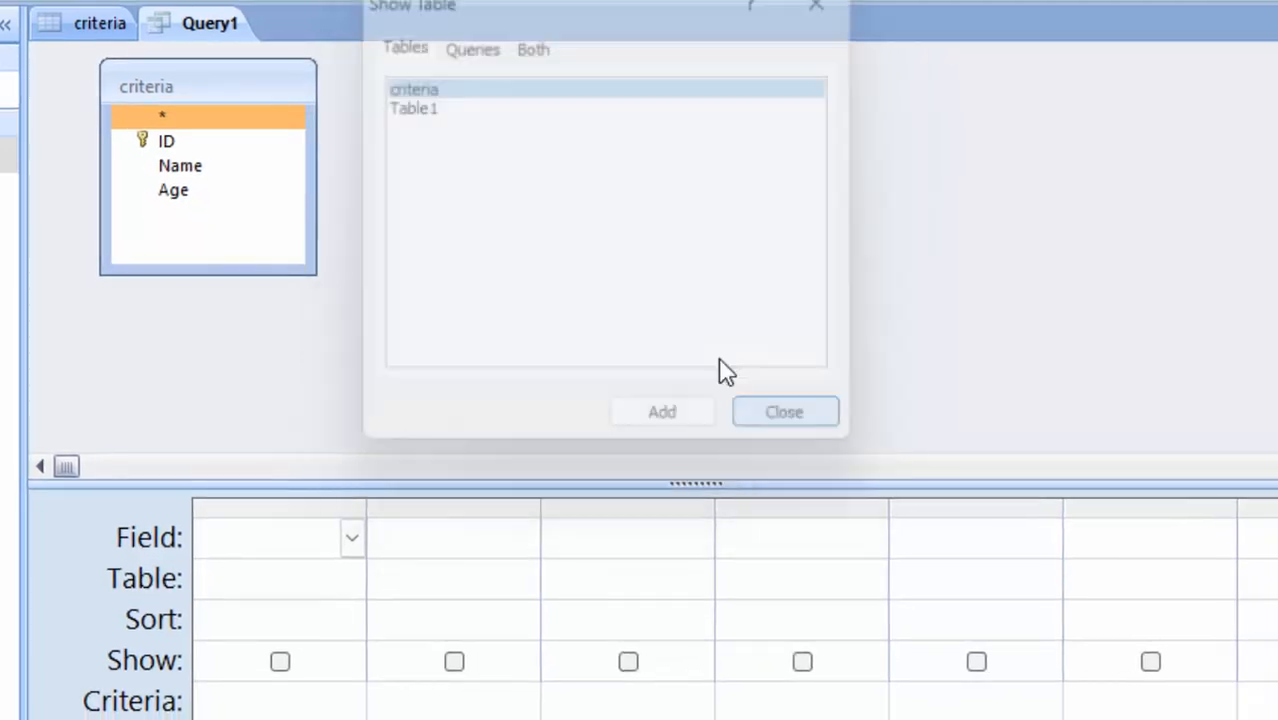
double_click(202, 168)
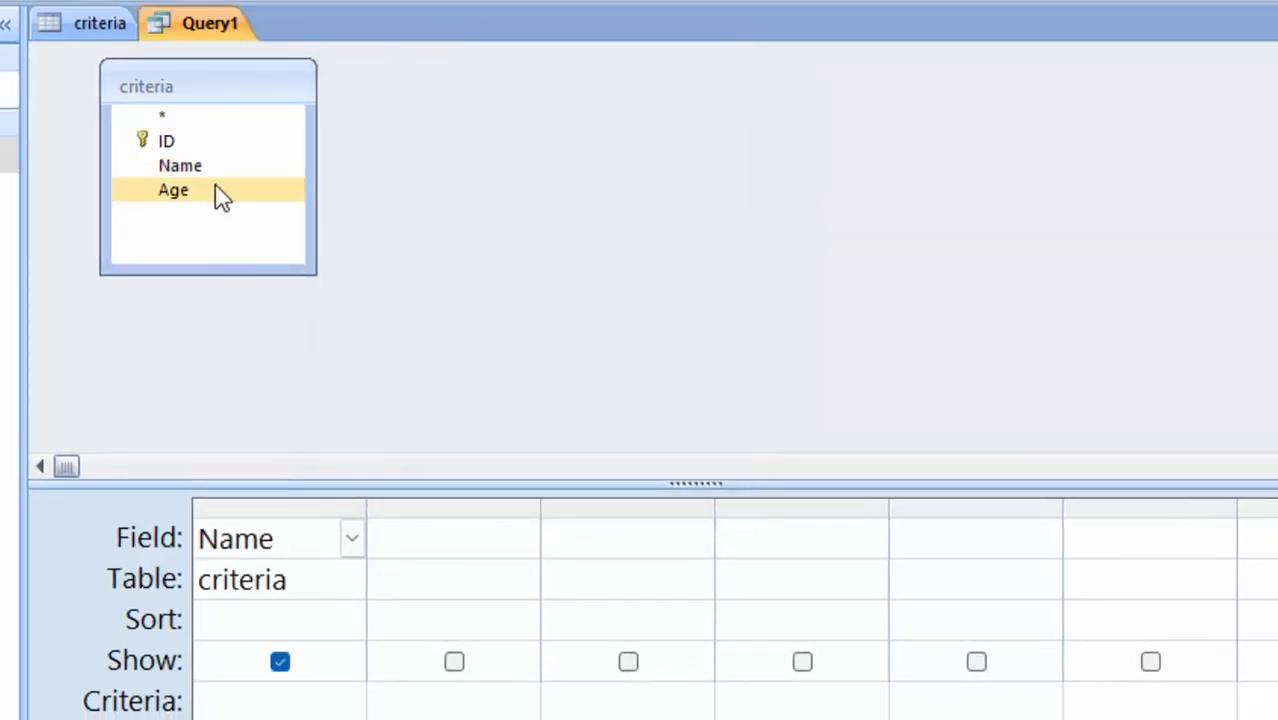
double_click(222, 197)
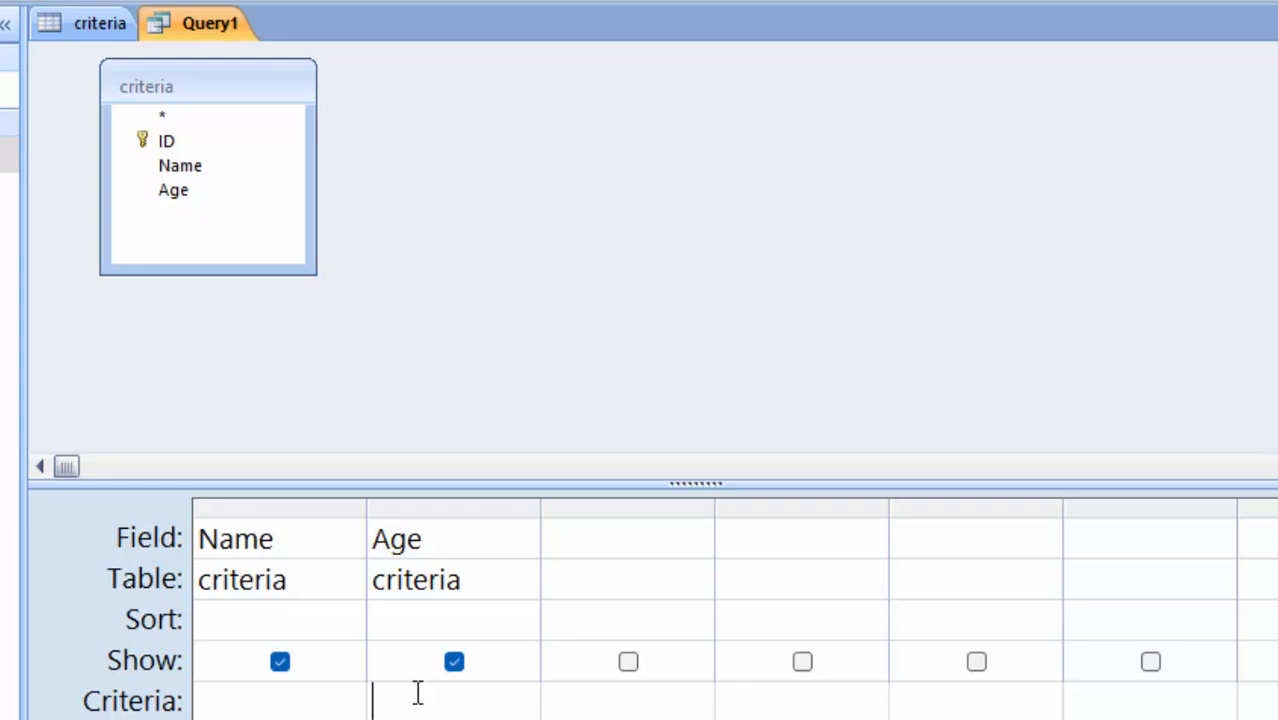
Set the criterion of the query's Age field to "Between 15 and 22" and widen the Age column to fit it.
text(Between)
text( 15)
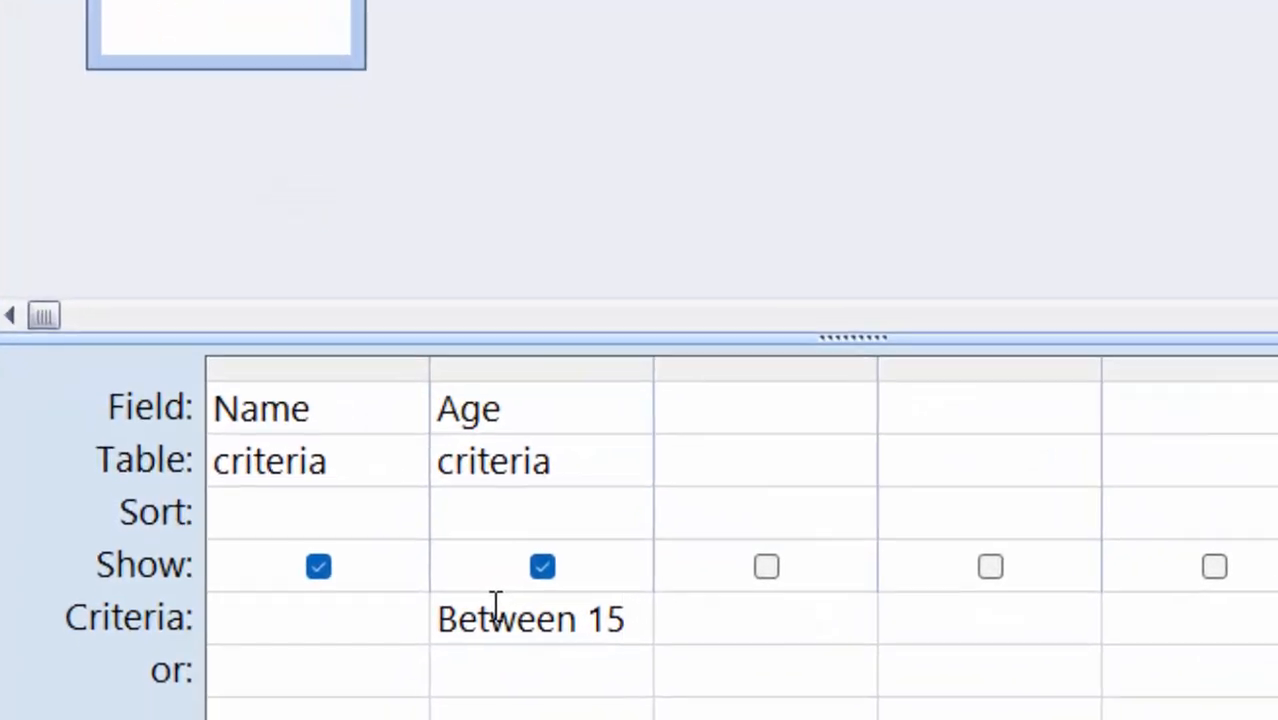
text( a)
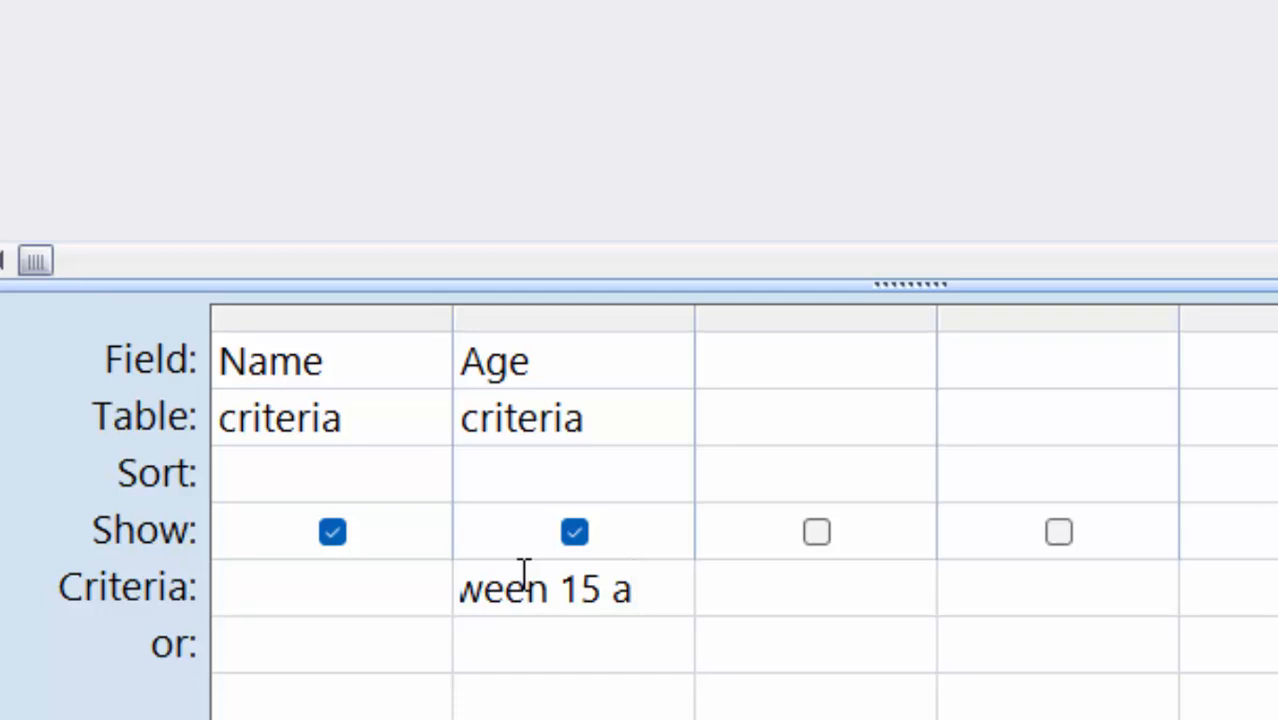
text(b)
key(BackSpace)
text(nd 2)
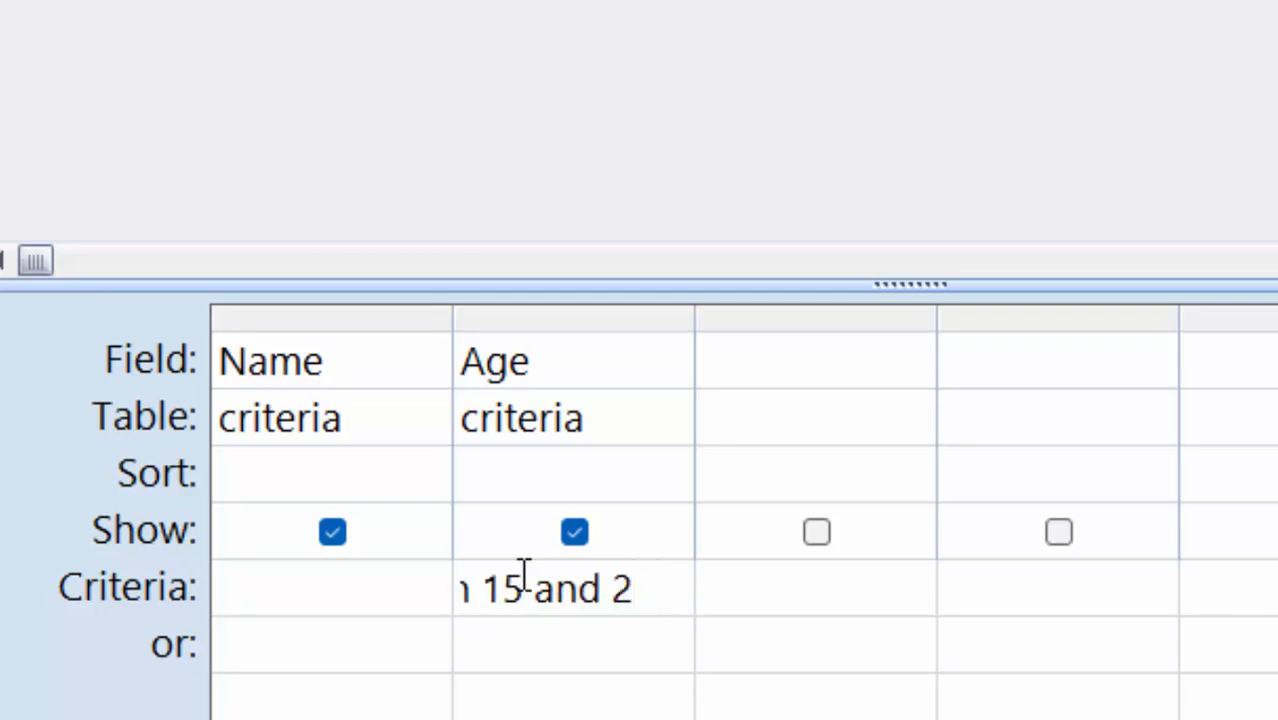
text(2)
drag(694, 325, 881, 428)
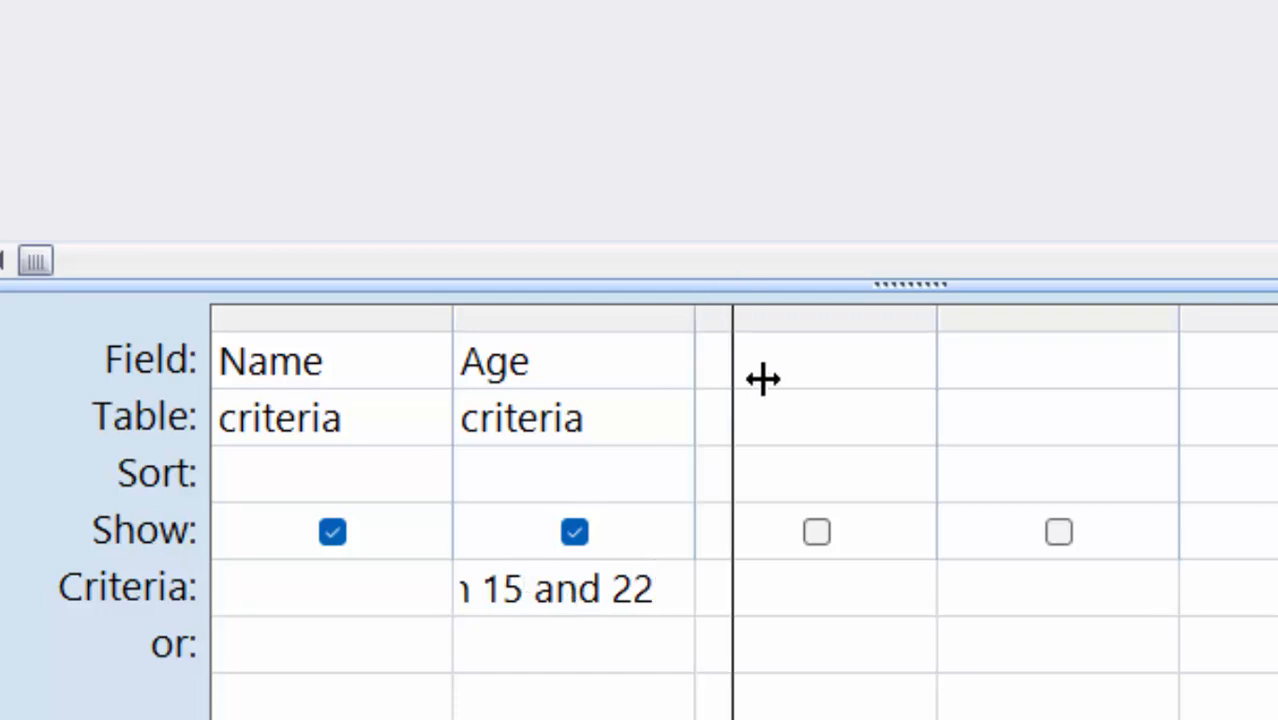
drag(822, 491, 855, 505)
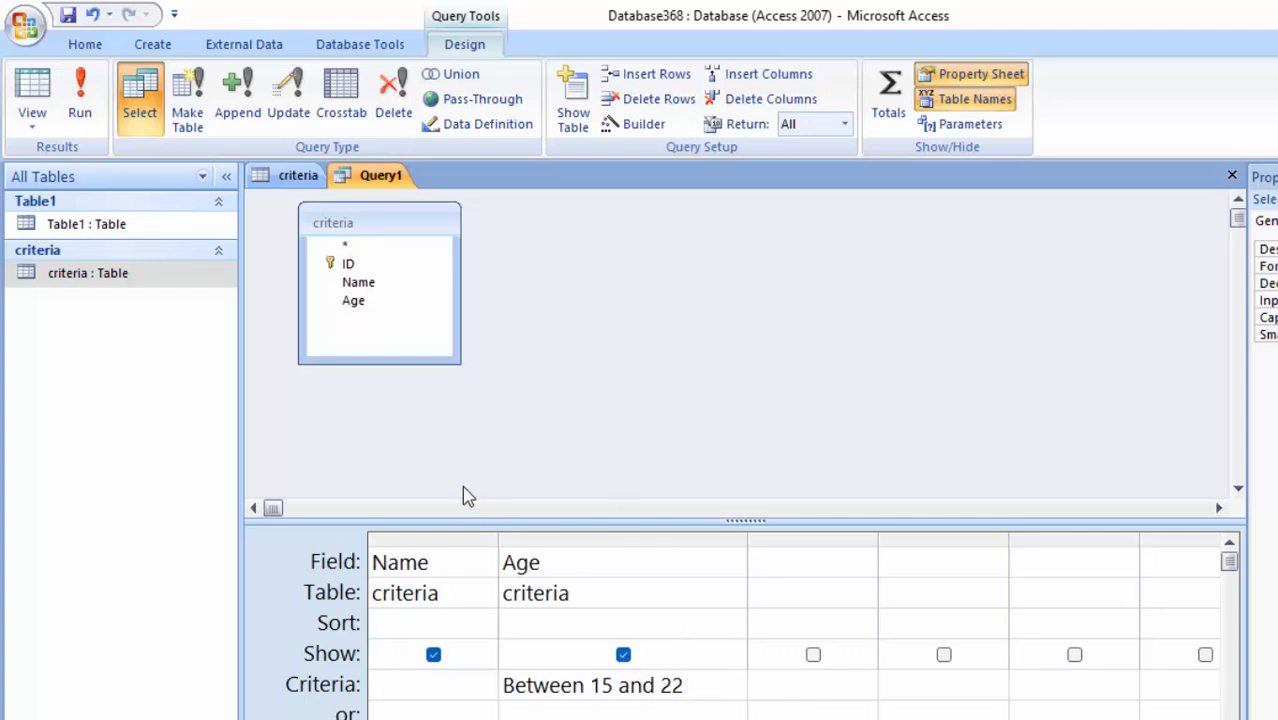
Run the query to view the records matching the age range and return to Design View.
click(81, 105)
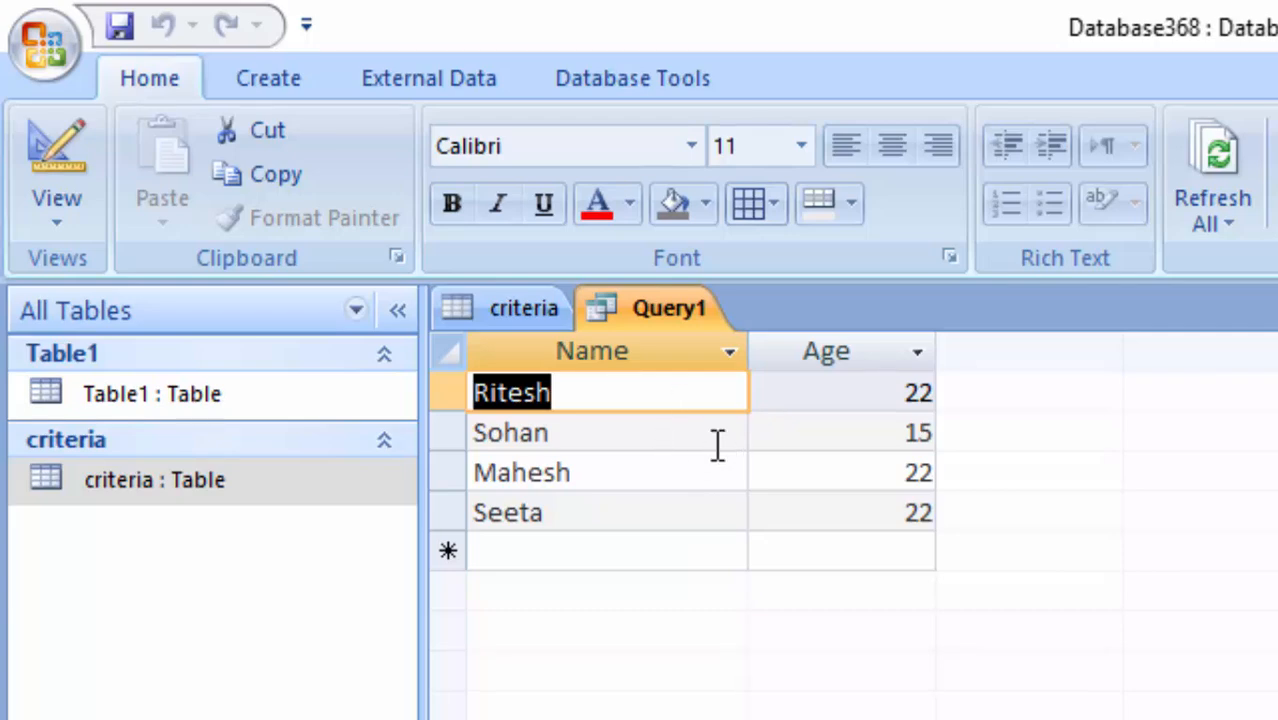
click(62, 228)
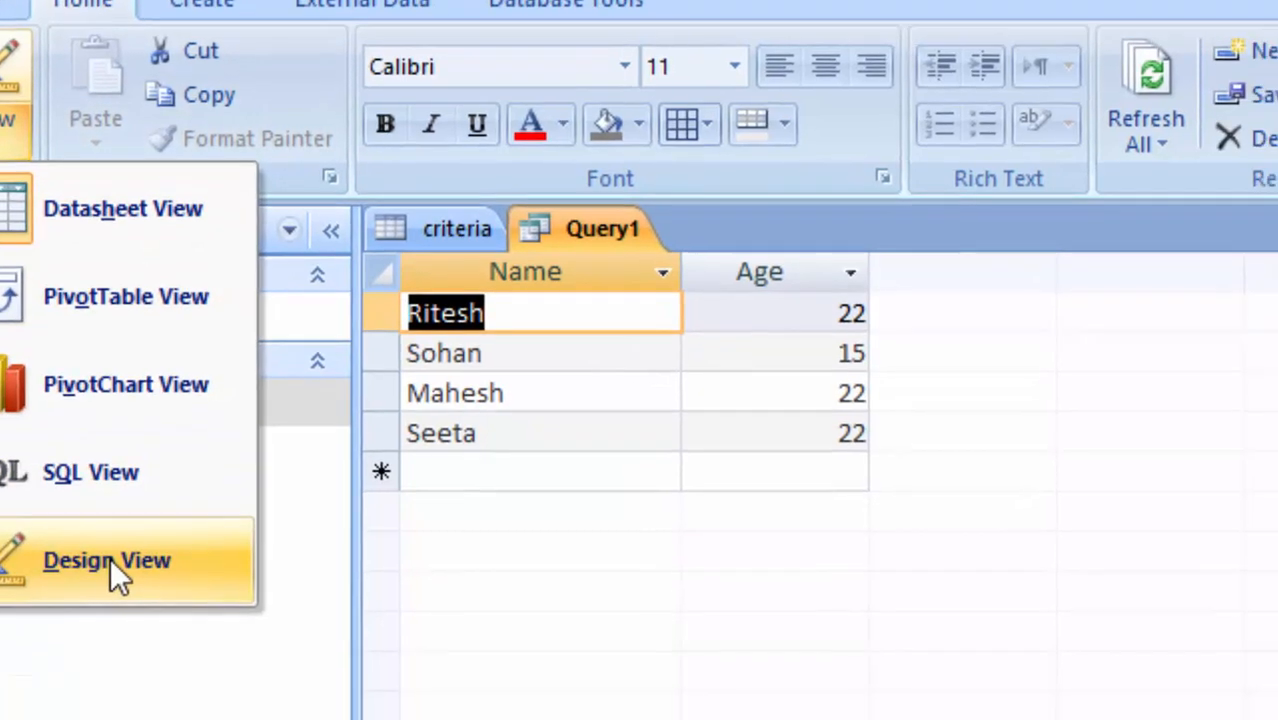
click(110, 560)
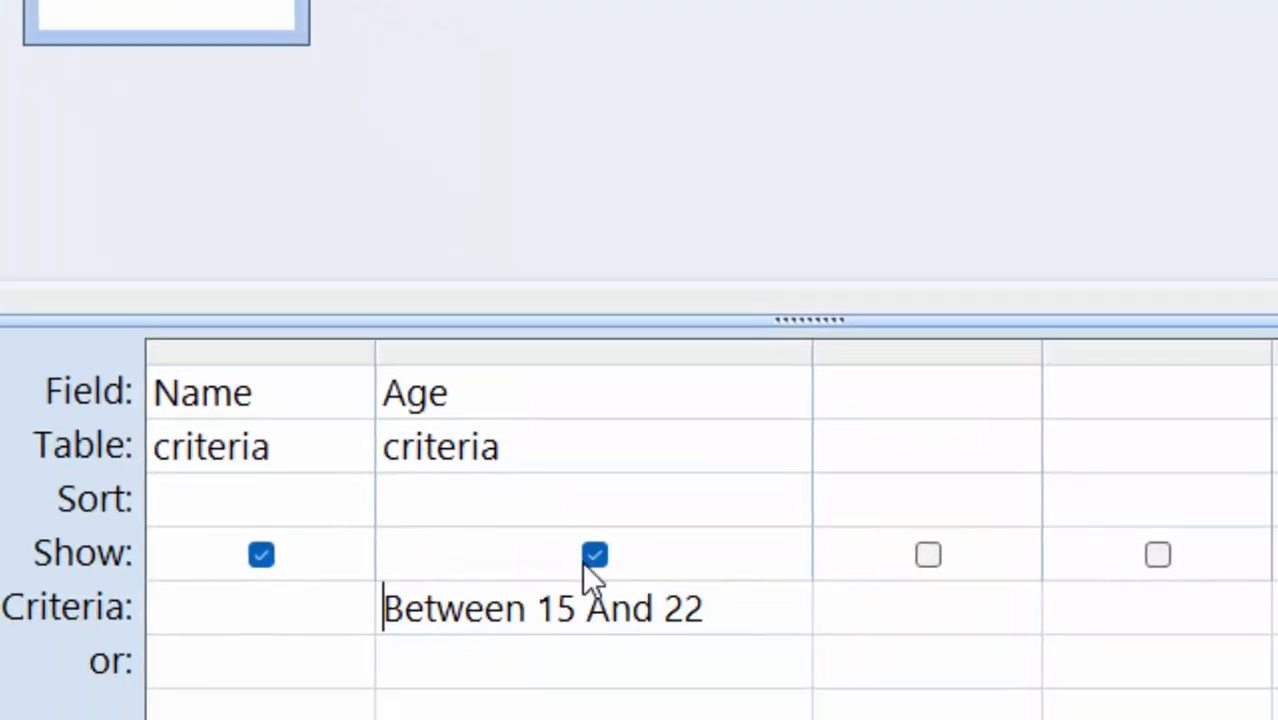
Run the query with its Age criterion replaced by >30 and return to Design View.
drag(731, 604, 388, 608)
key(Delete)
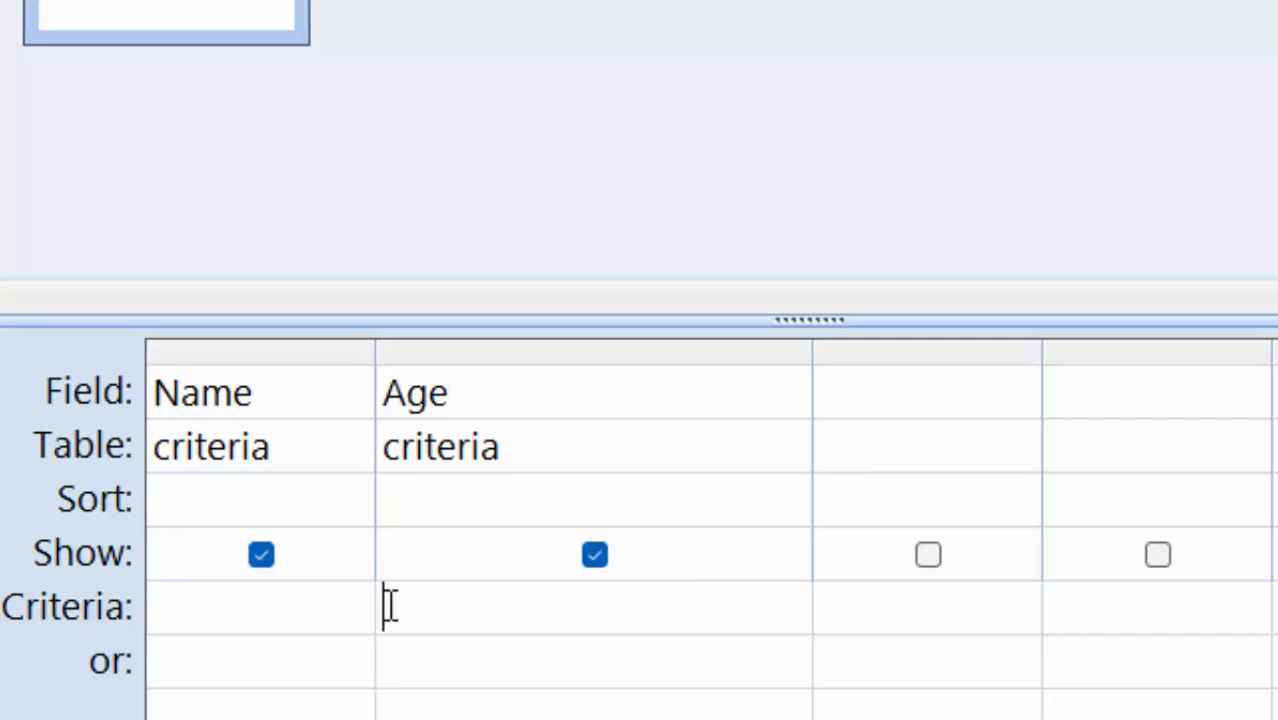
text(>30)
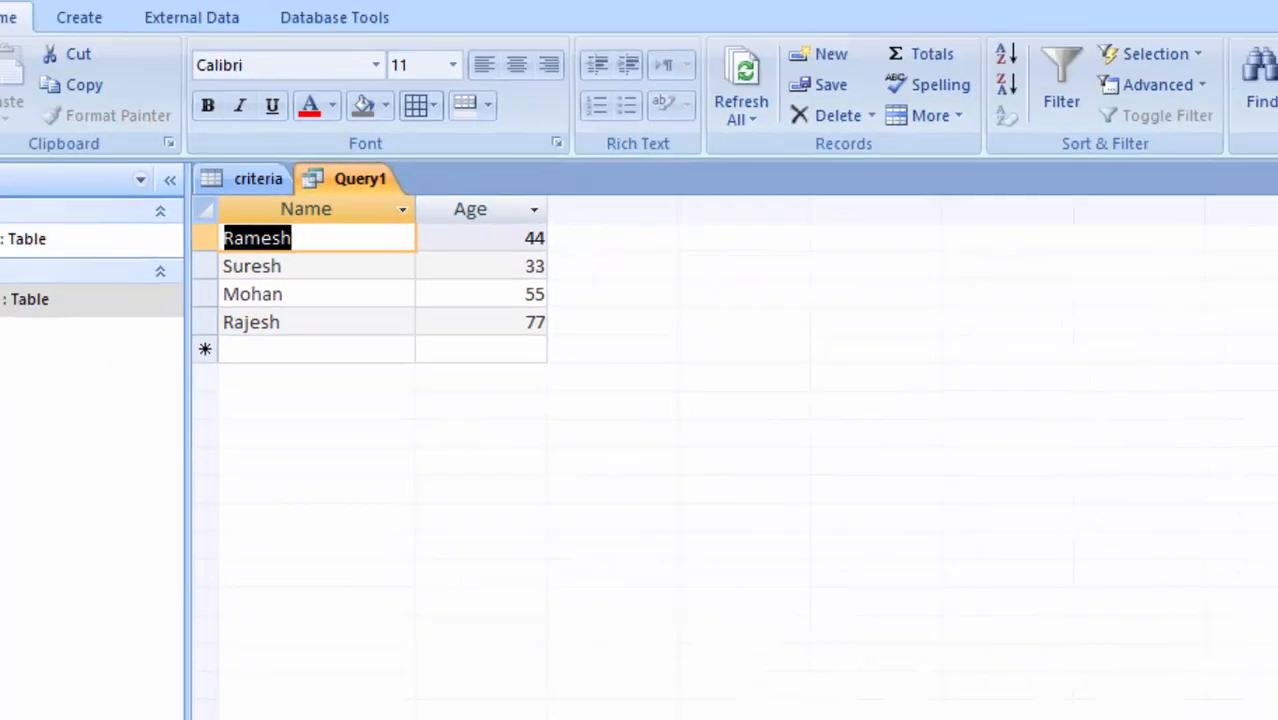
click(22, 113)
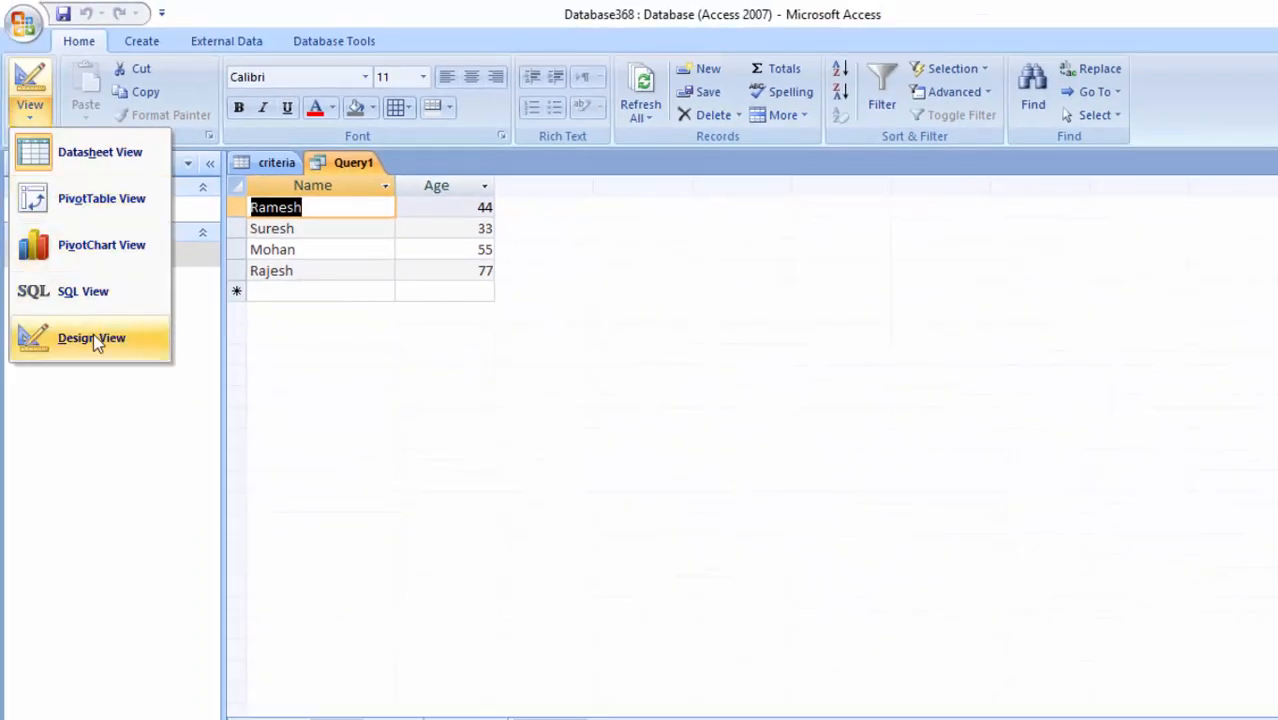
click(93, 336)
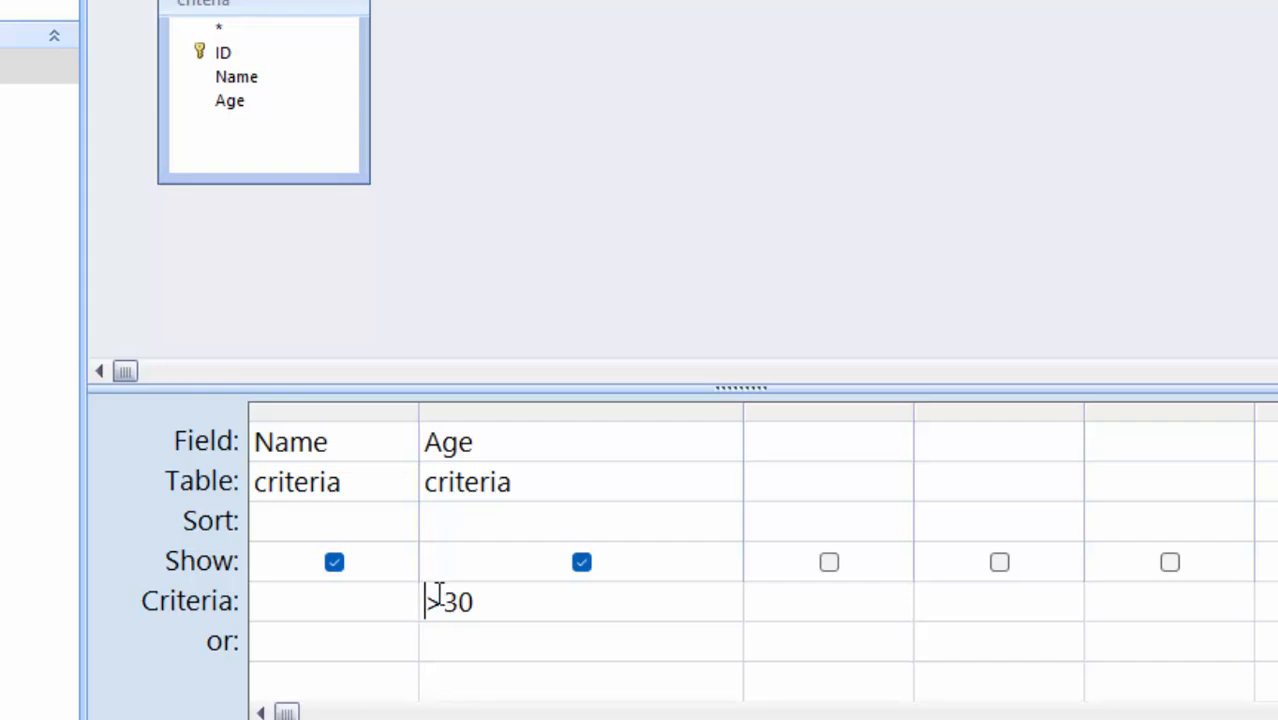
Change the Age criterion to <30, run the query to check the listed ages, and return to Design View.
click(438, 600)
key(BackSpace)
text(<)
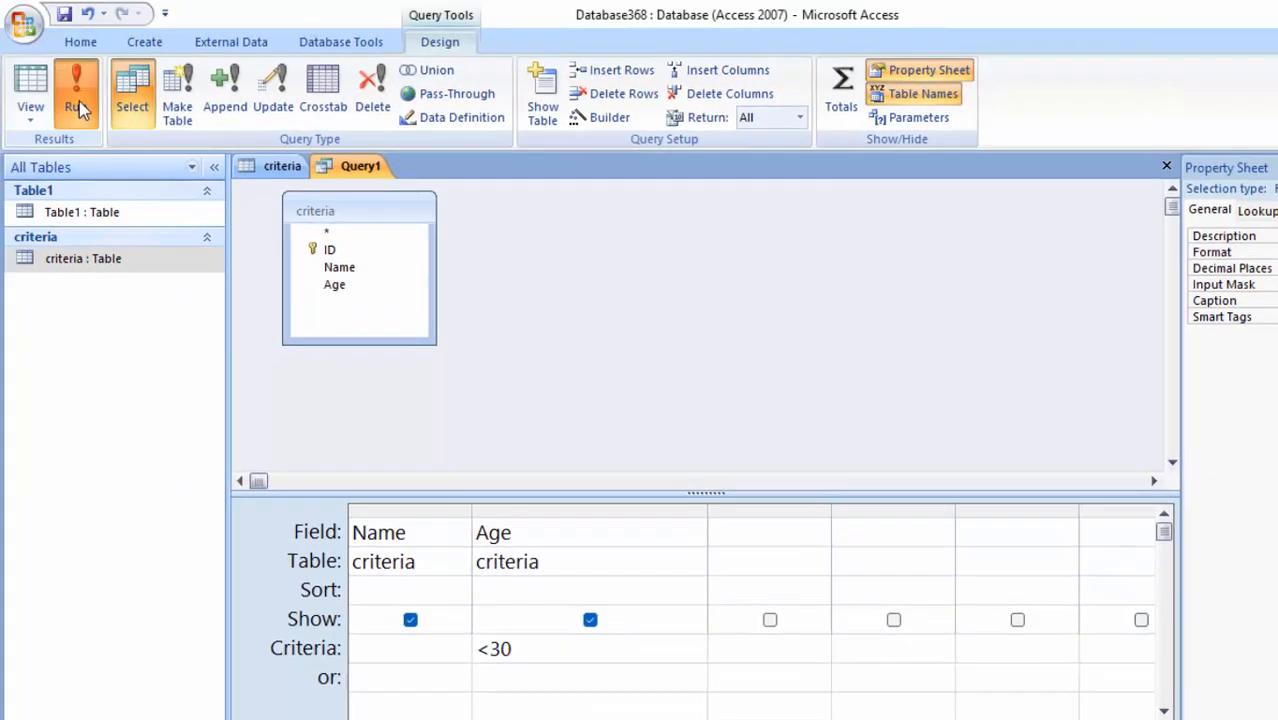
click(77, 88)
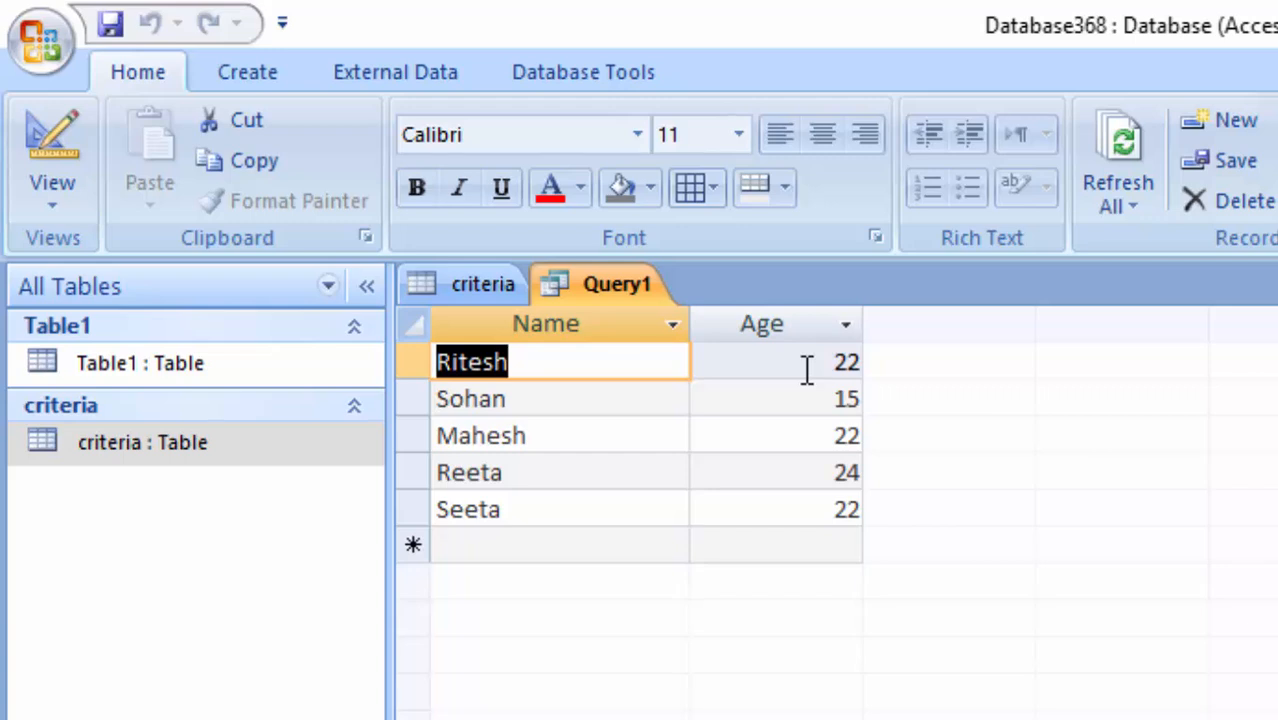
click(820, 362)
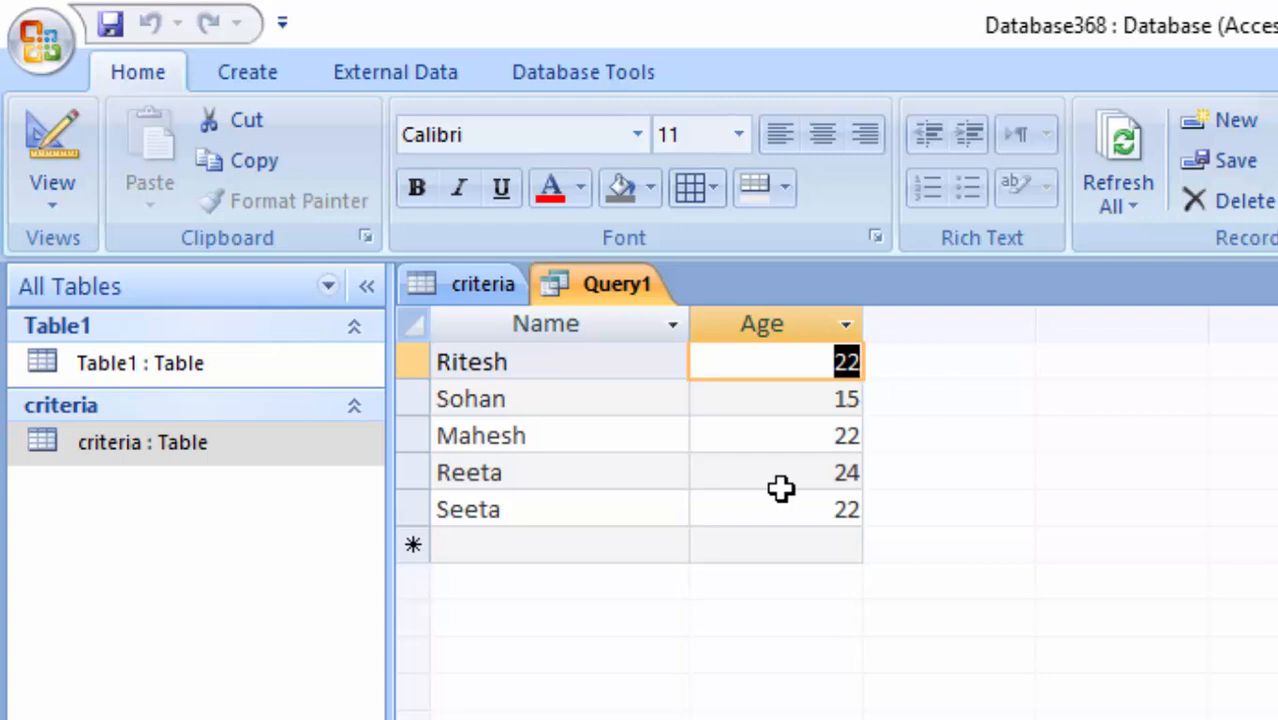
click(50, 195)
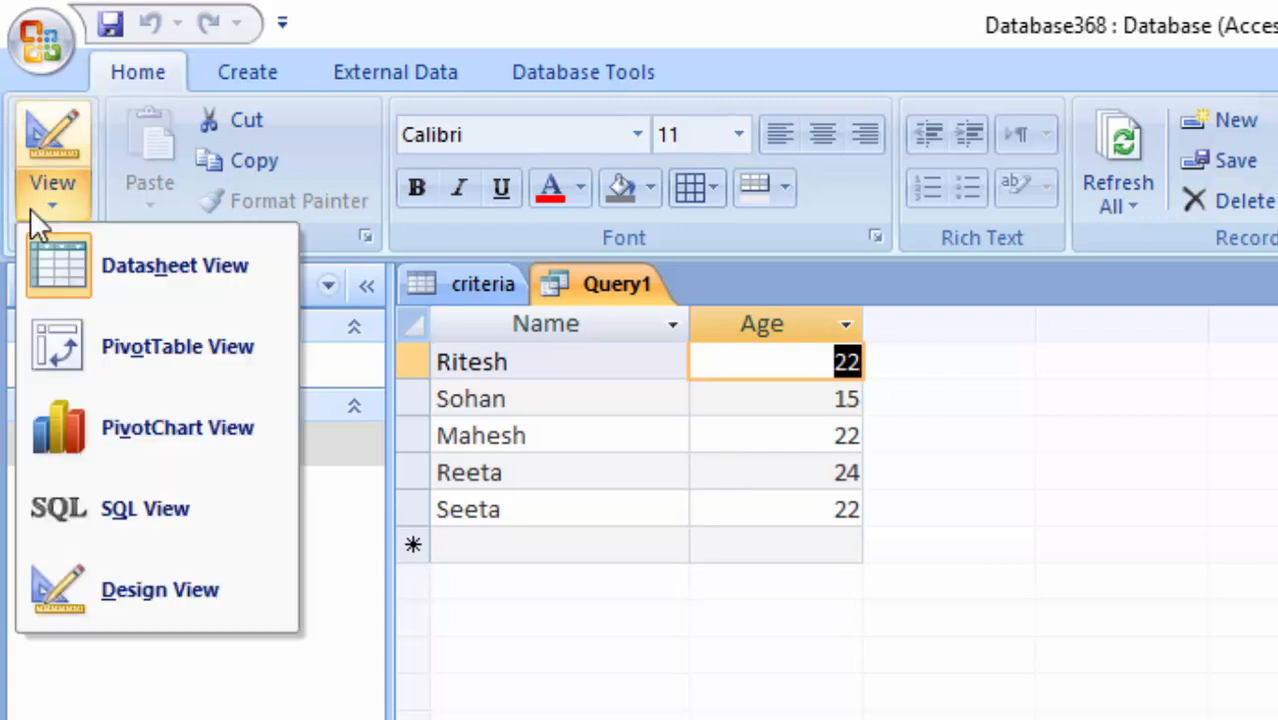
click(190, 535)
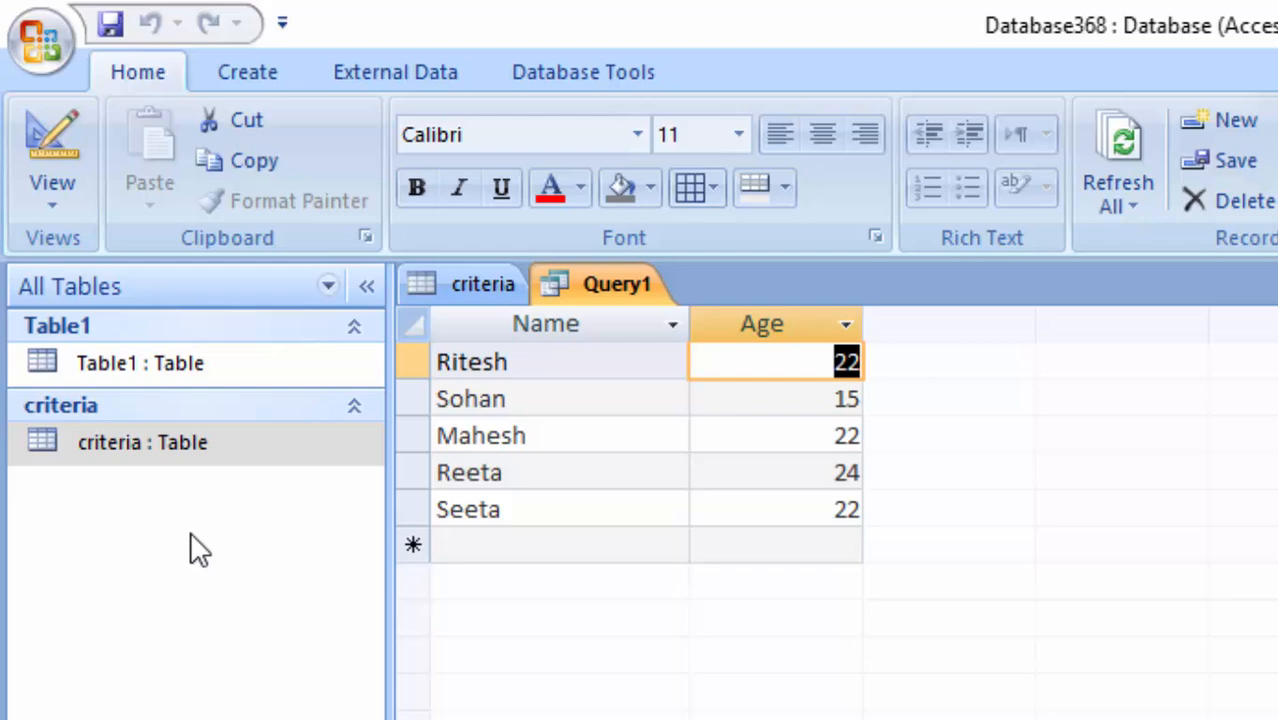
click(50, 195)
click(140, 592)
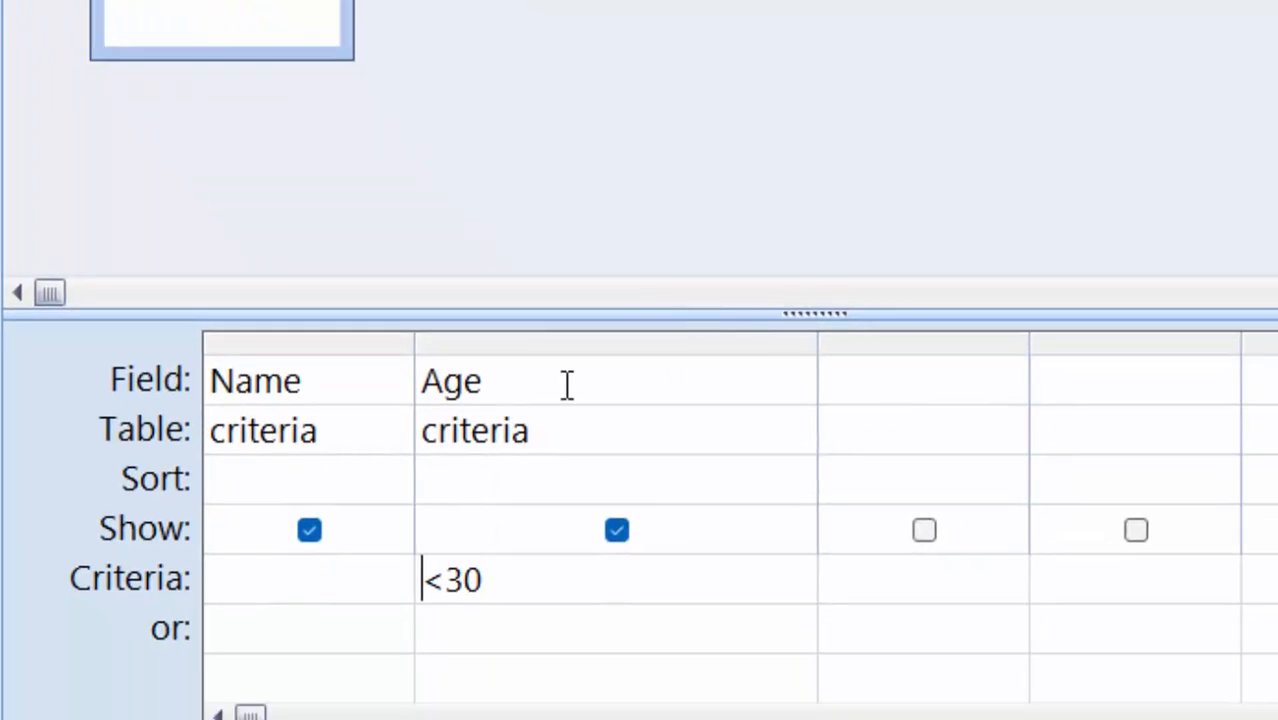
Replace the Age criterion with "Not Between 20 And 35" and run the query to check the listed ages.
drag(530, 582, 371, 571)
key(Delete)
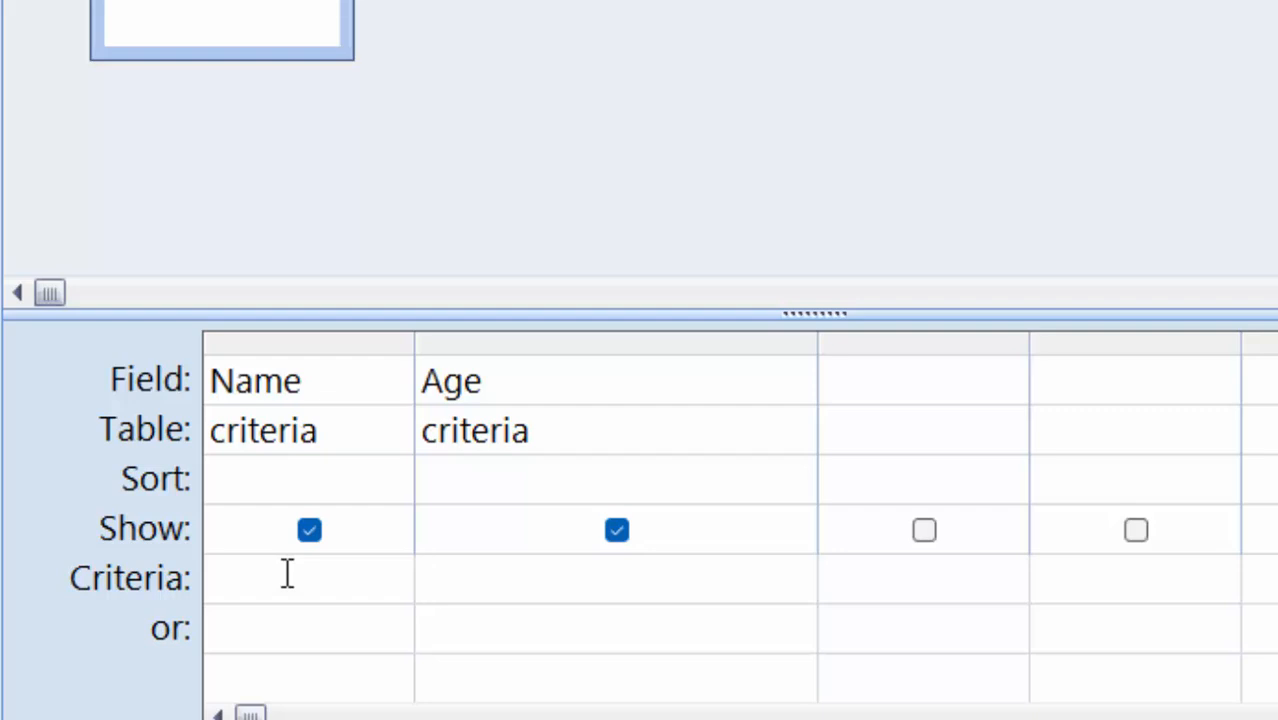
text(not )
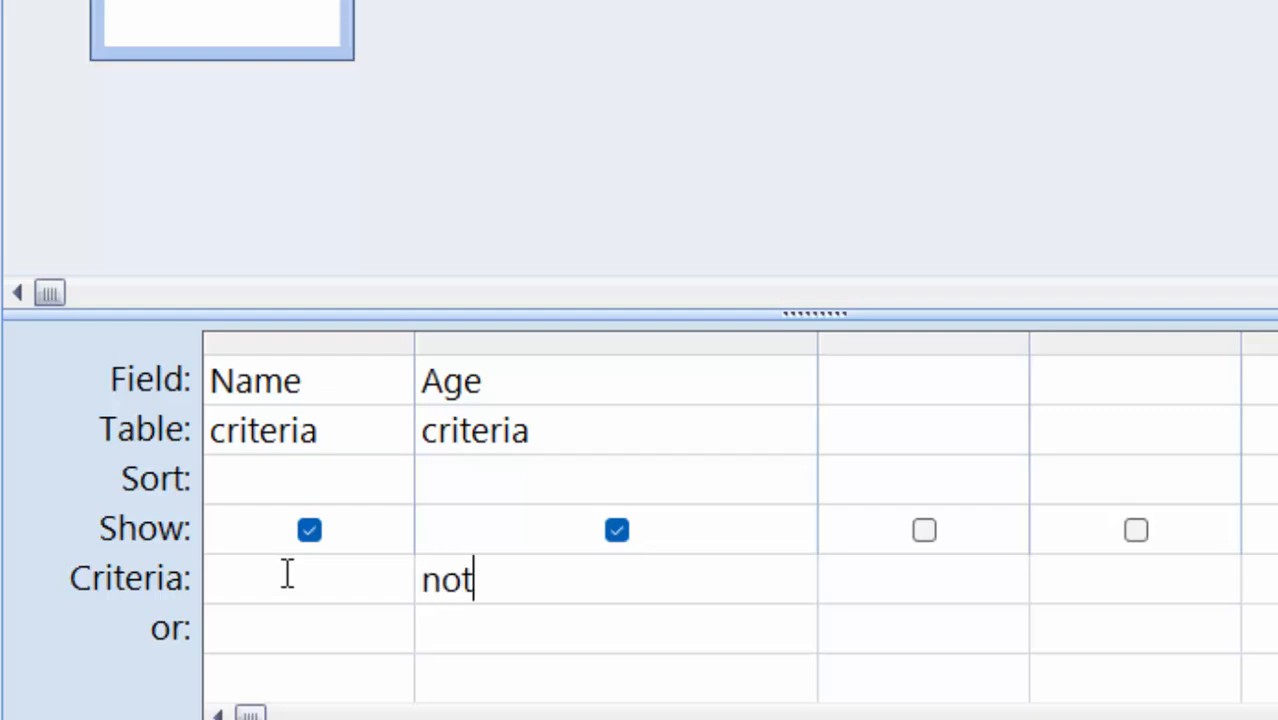
text(bet)
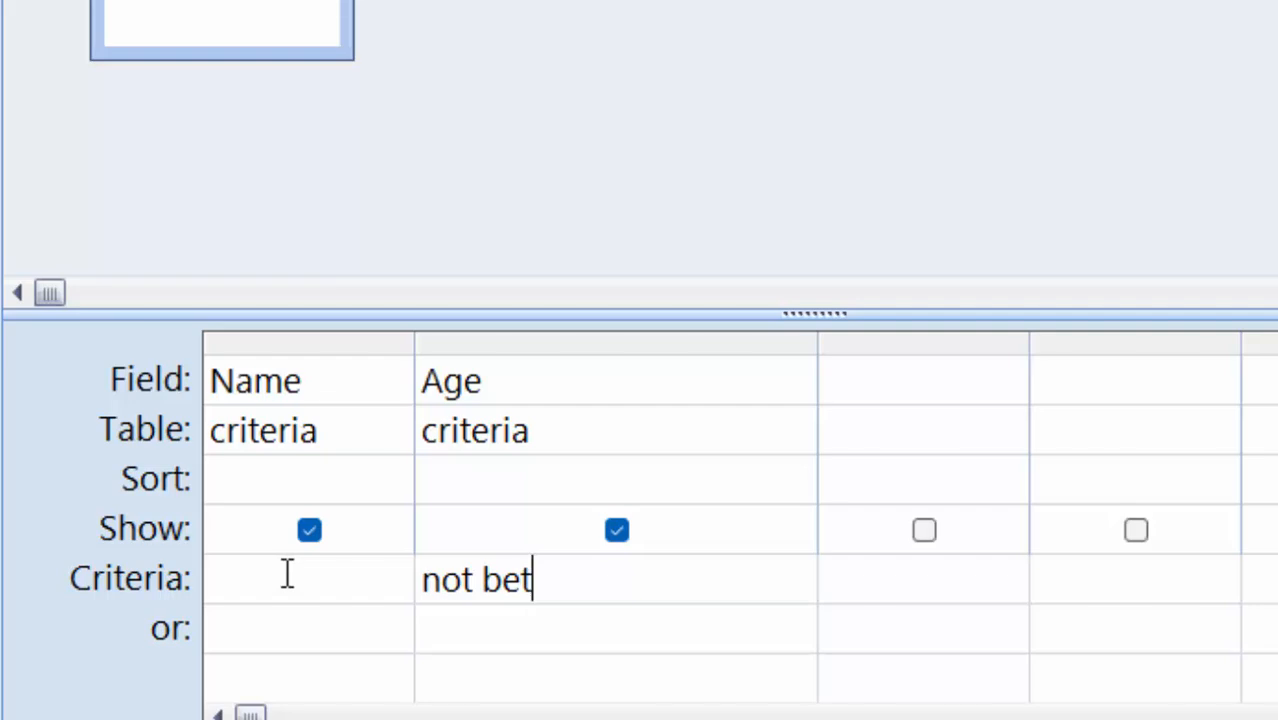
text(ween )
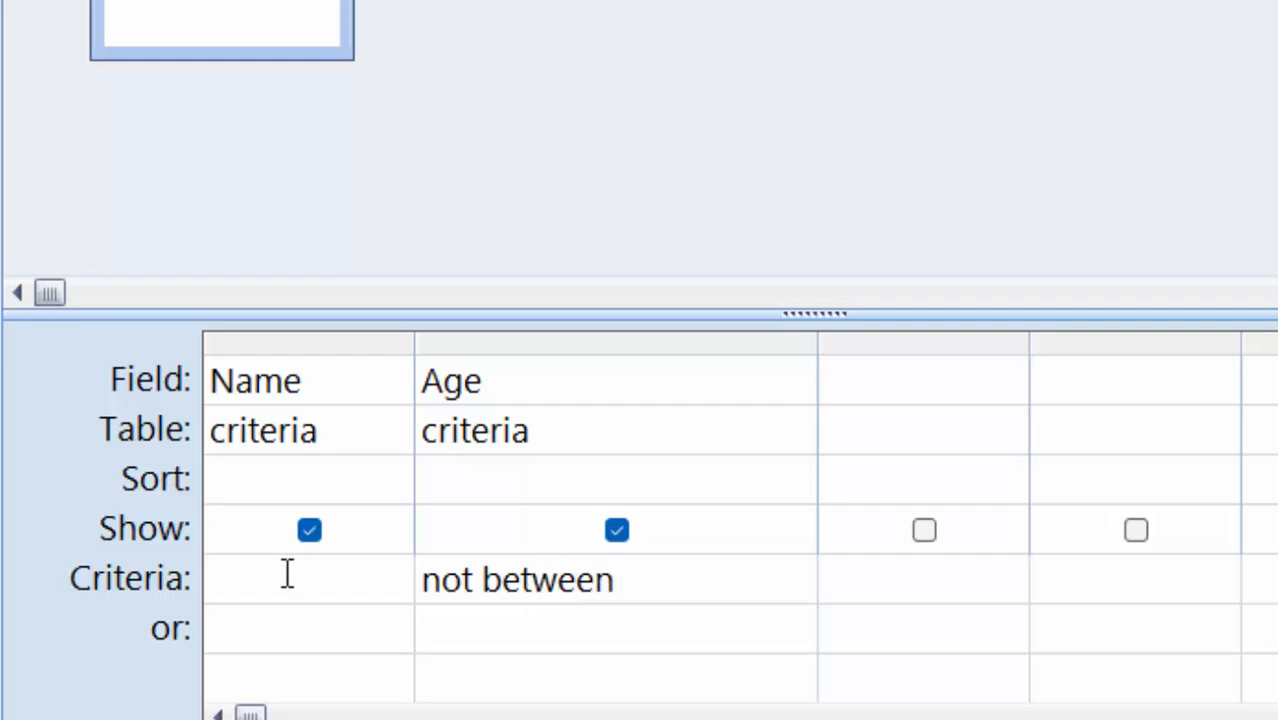
text(20)
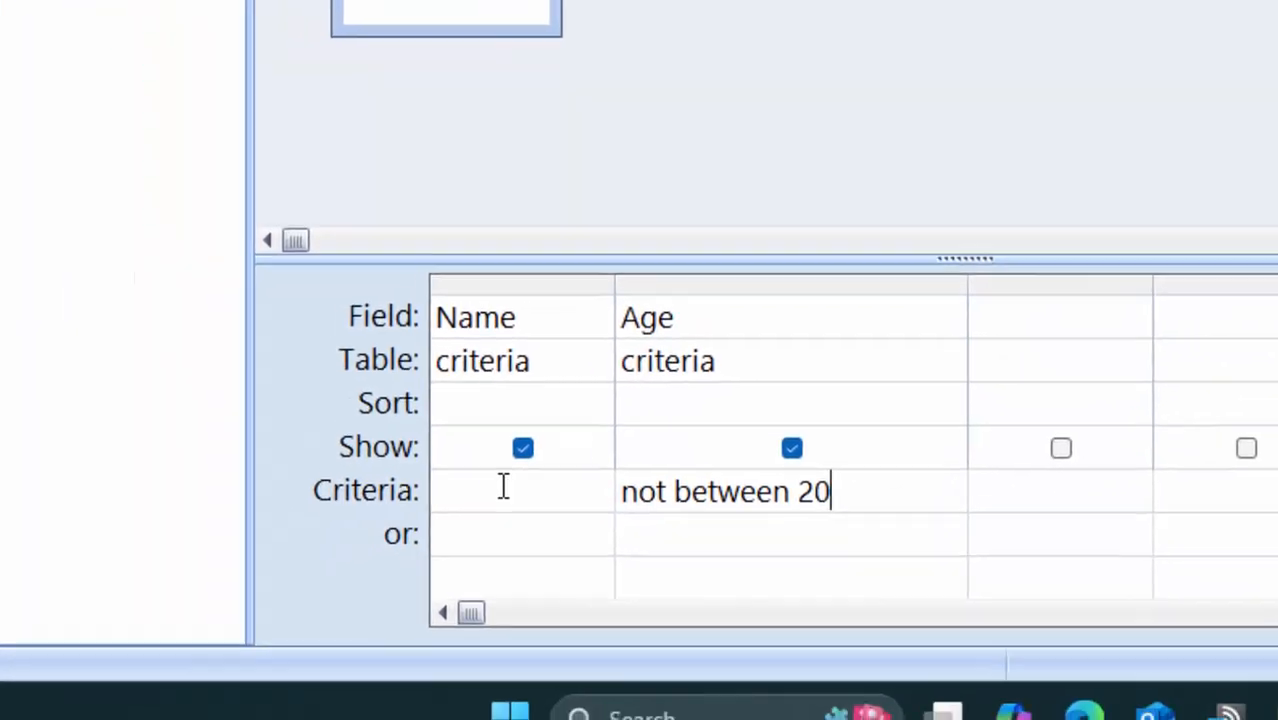
text( and )
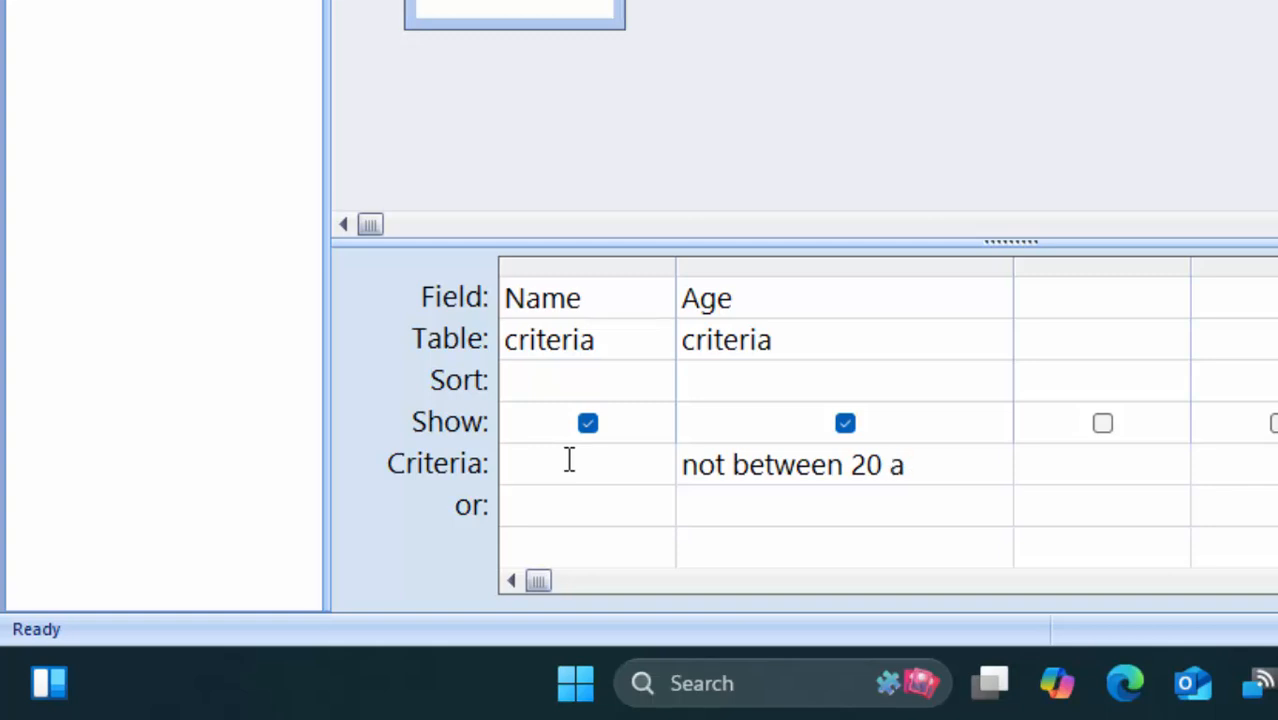
text(35)
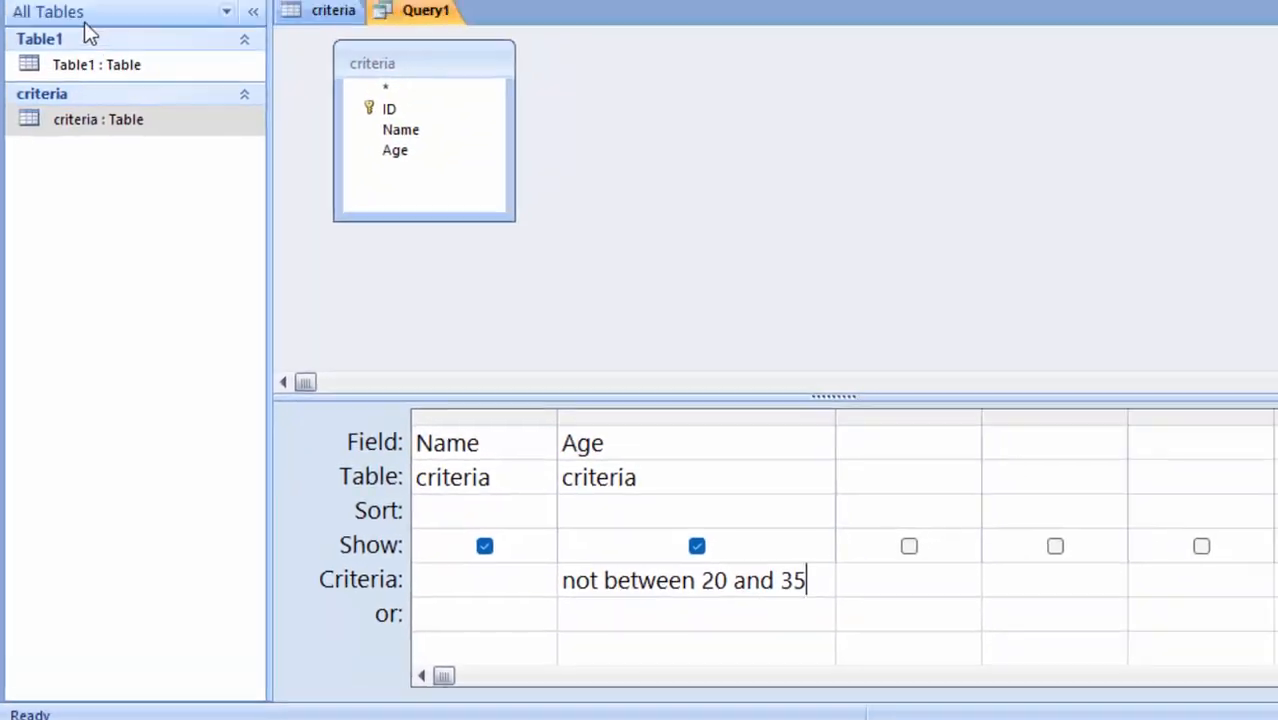
key(Return)
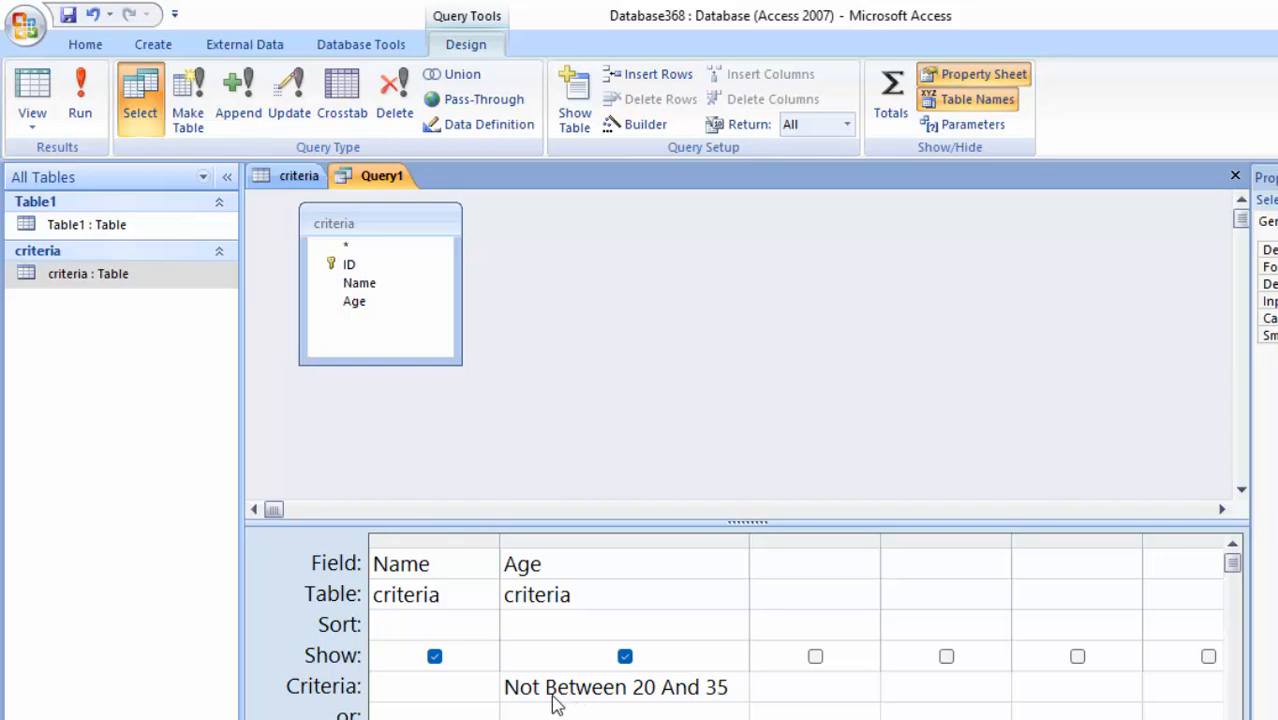
click(82, 100)
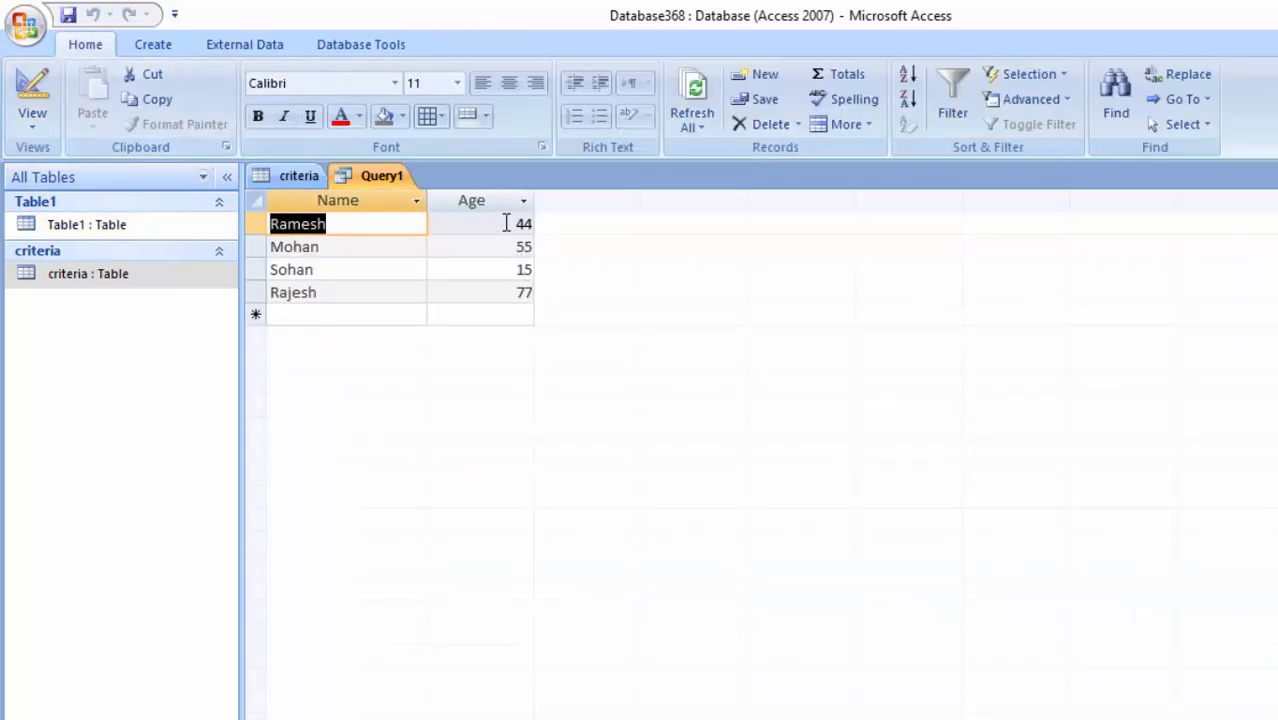
drag(506, 223, 523, 223)
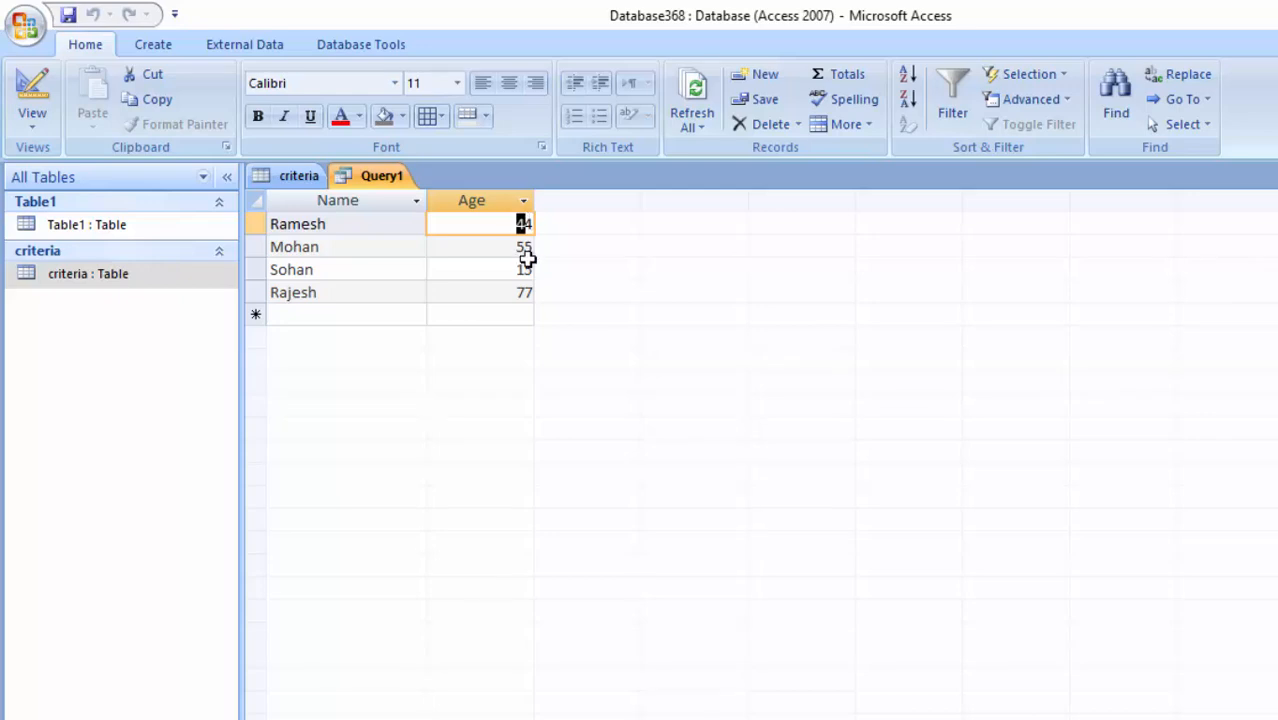